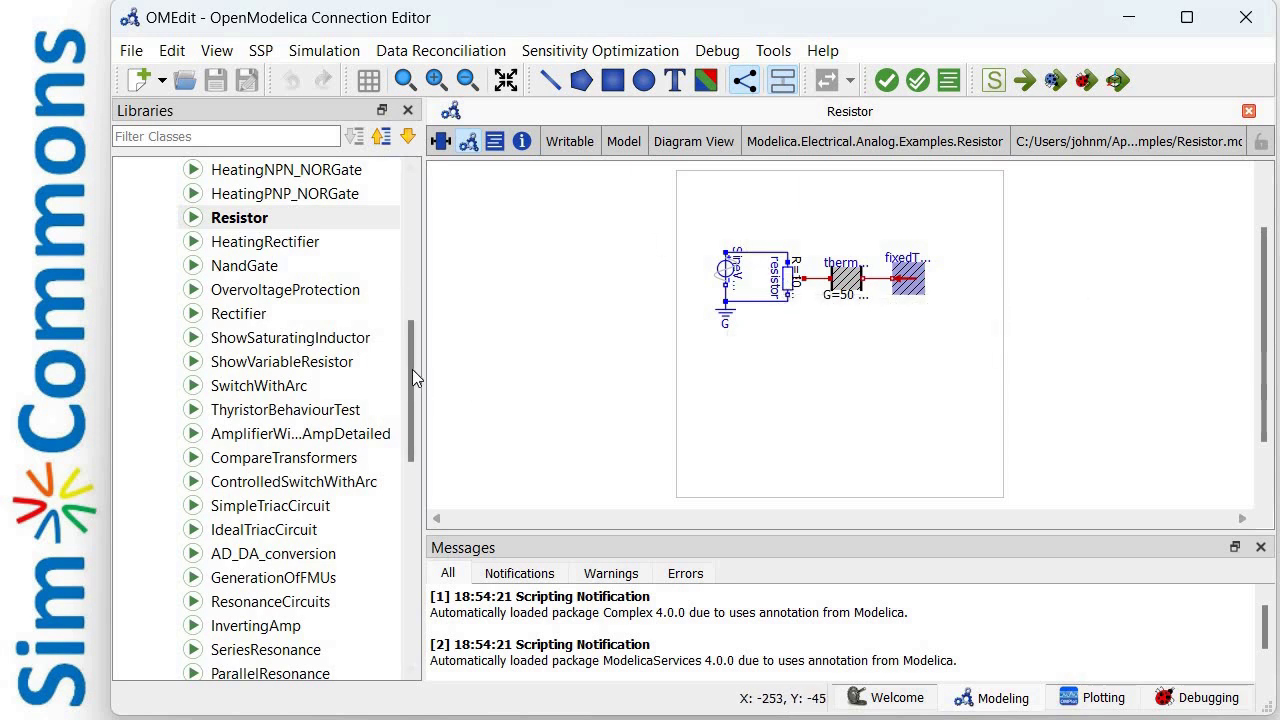
Step: Collapse the Electrical Analog Examples package and expand the Basic package in the library tree
{"action": "left_click_drag", "start_coordinate": [412, 369], "coordinate": [412, 318]}
{"action": "left_click_drag", "start_coordinate": [412, 272], "coordinate": [412, 250]}
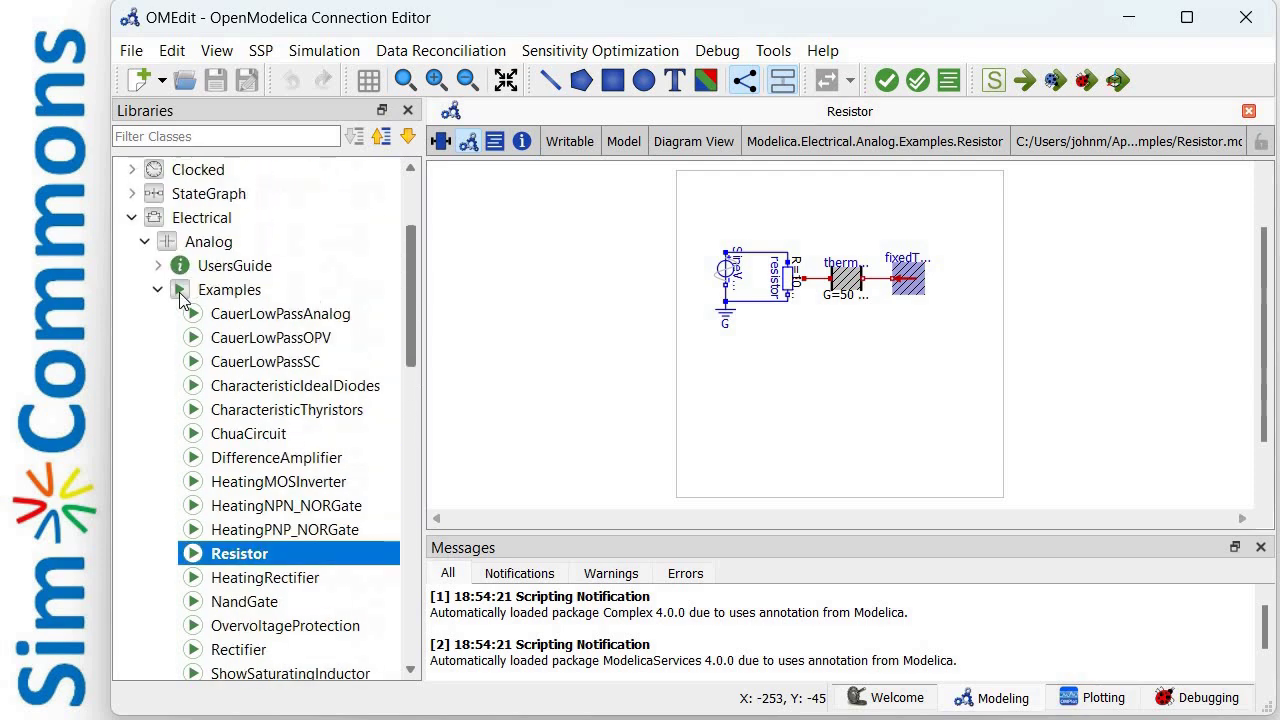
{"action": "left_click", "coordinate": [158, 290]}
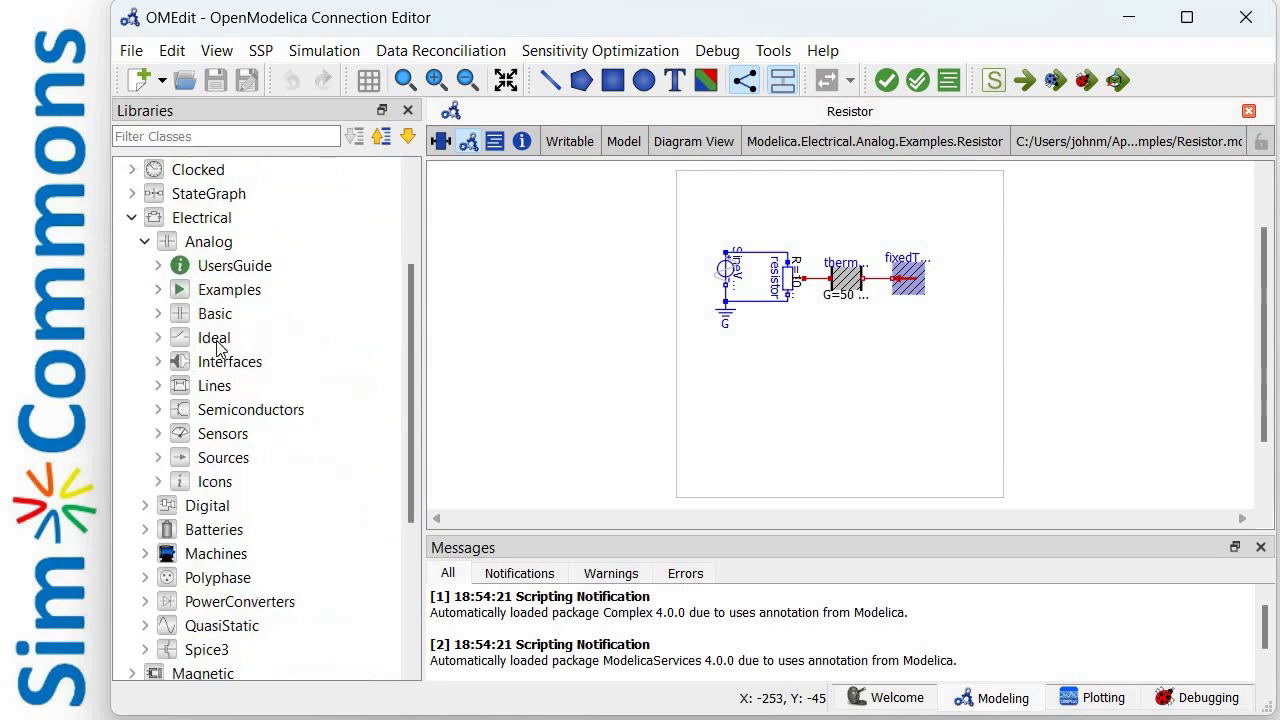
{"action": "left_click", "coordinate": [160, 314]}
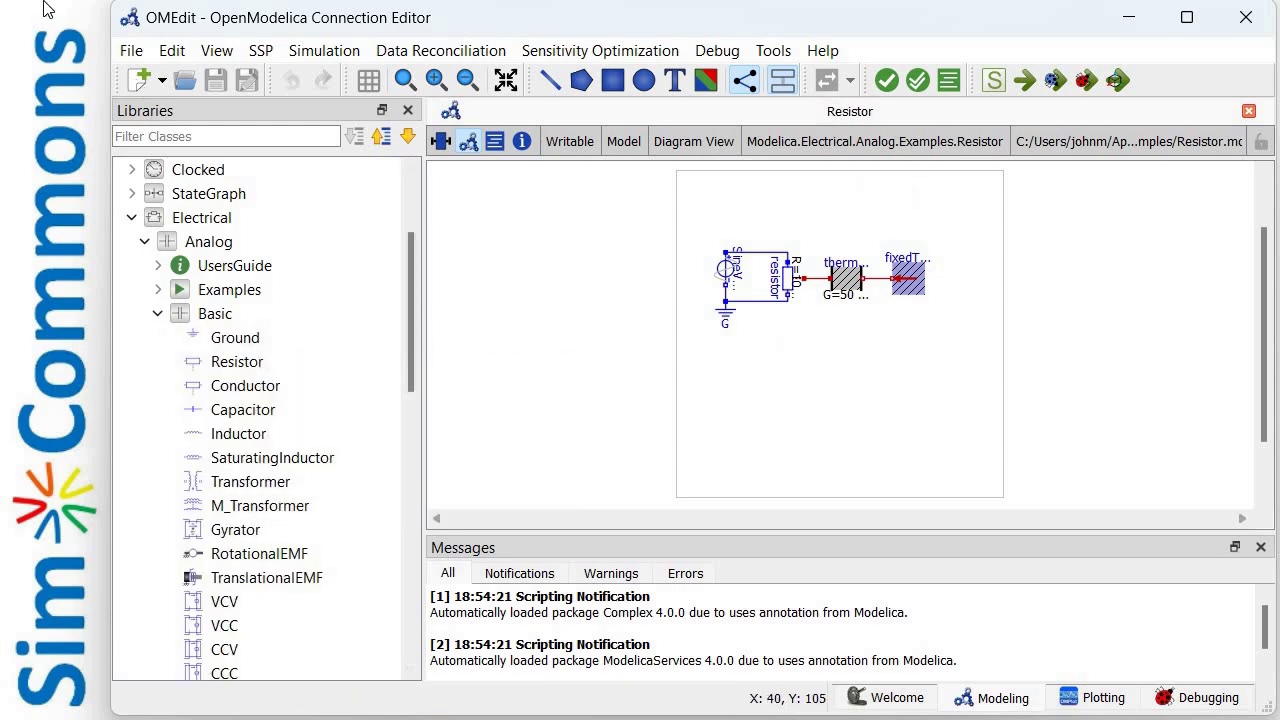
Step: Create a new Modelica class named myResistor with the Model specialization
{"action": "left_click", "coordinate": [132, 52]}
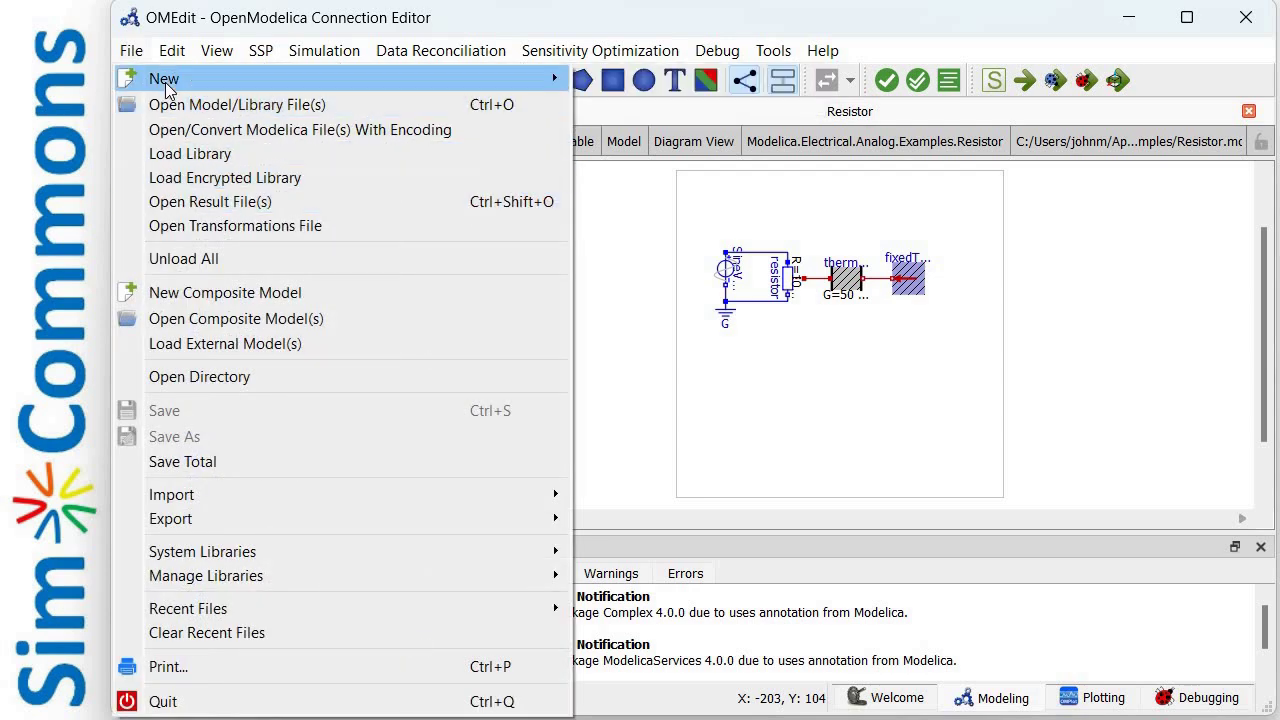
{"action": "mouse_move", "coordinate": [165, 82]}
{"action": "left_click", "coordinate": [670, 80]}
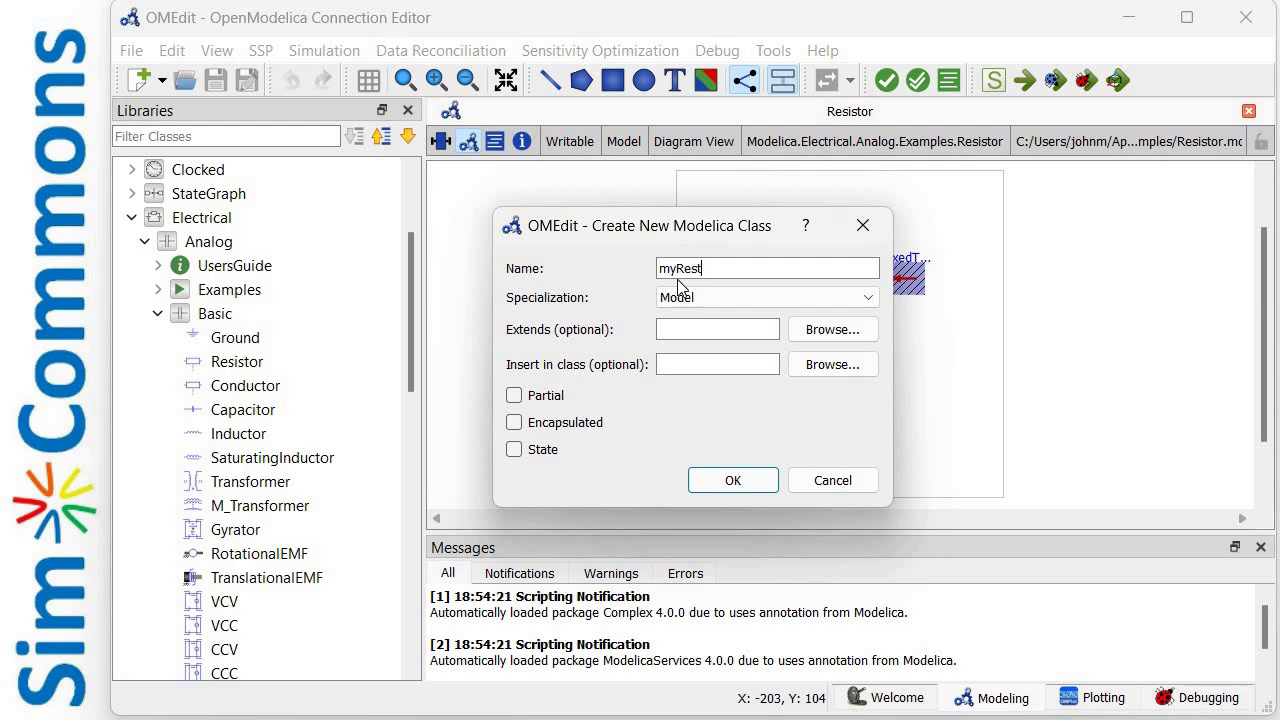
{"action": "left_click", "coordinate": [748, 480]}
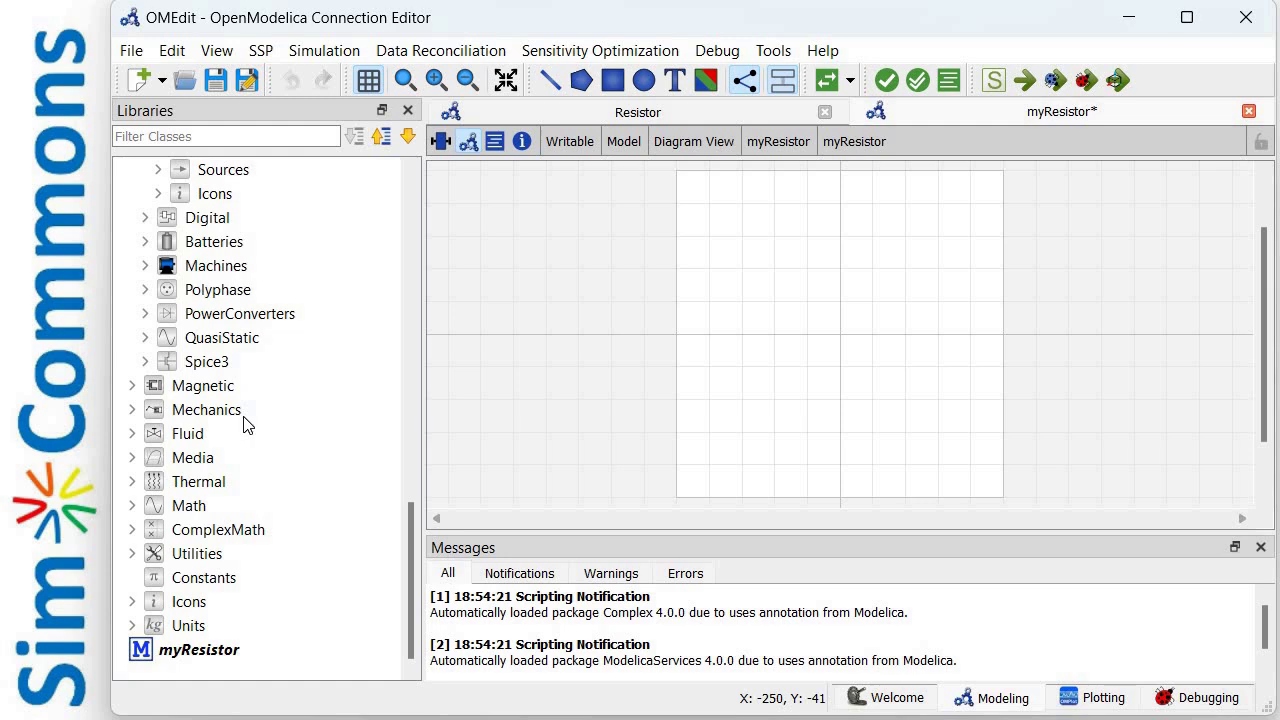
Step: Place a Ground and a Resistor from the Analog Basic package in the myResistor diagram, accepting the default names
{"action": "scroll", "coordinate": [247, 441], "scroll_direction": "up", "scroll_amount": 3}
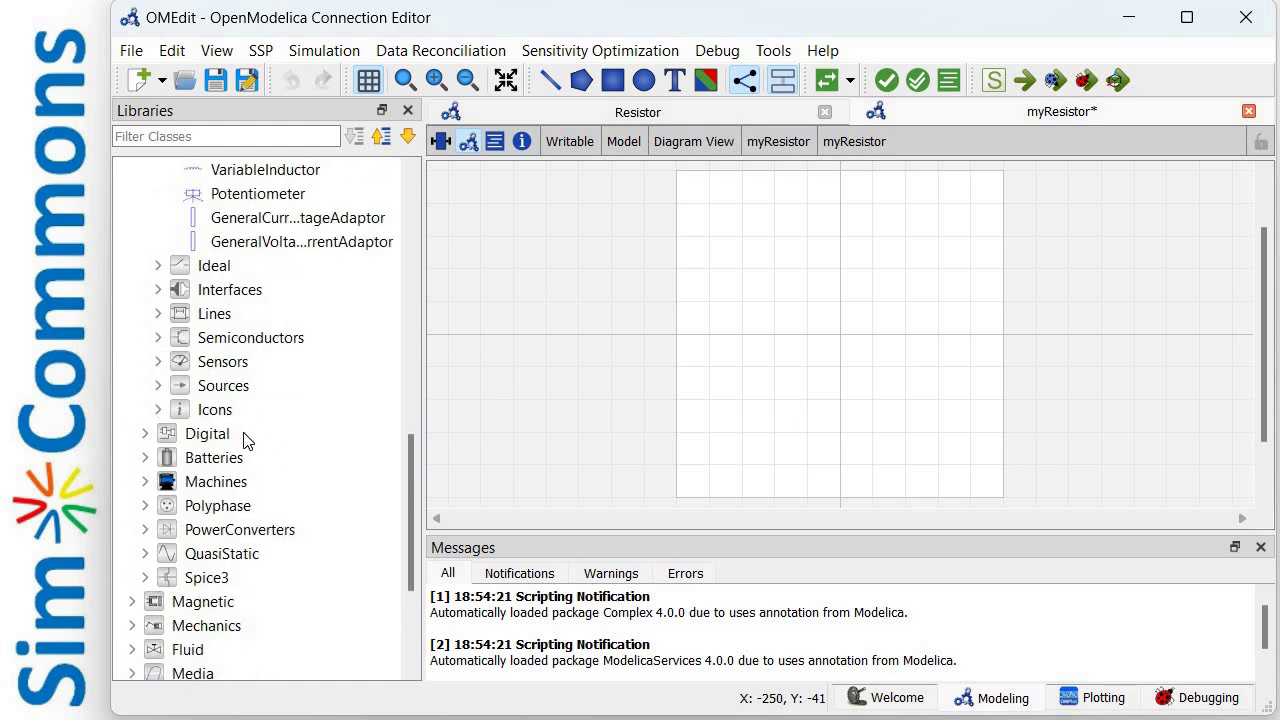
{"action": "scroll", "coordinate": [247, 441], "scroll_direction": "up", "scroll_amount": 8}
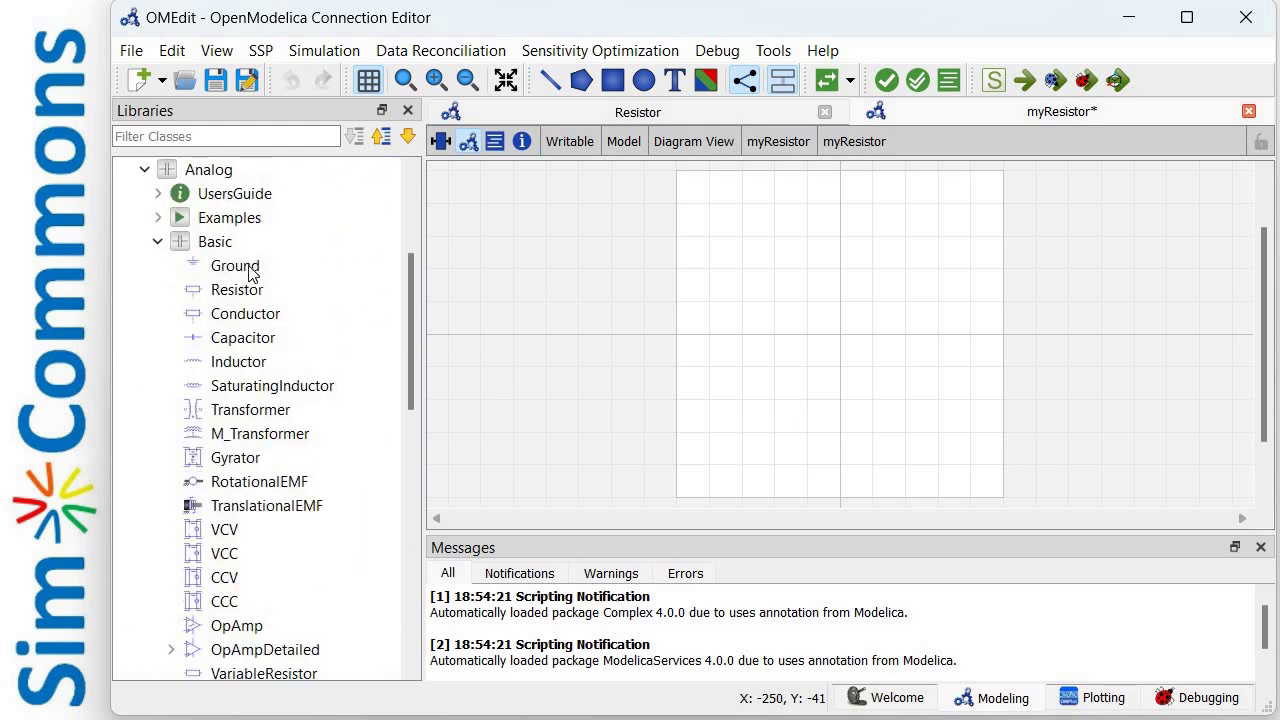
{"action": "left_click_drag", "start_coordinate": [242, 273], "coordinate": [729, 341]}
{"action": "left_click_drag", "start_coordinate": [289, 316], "coordinate": [877, 463]}
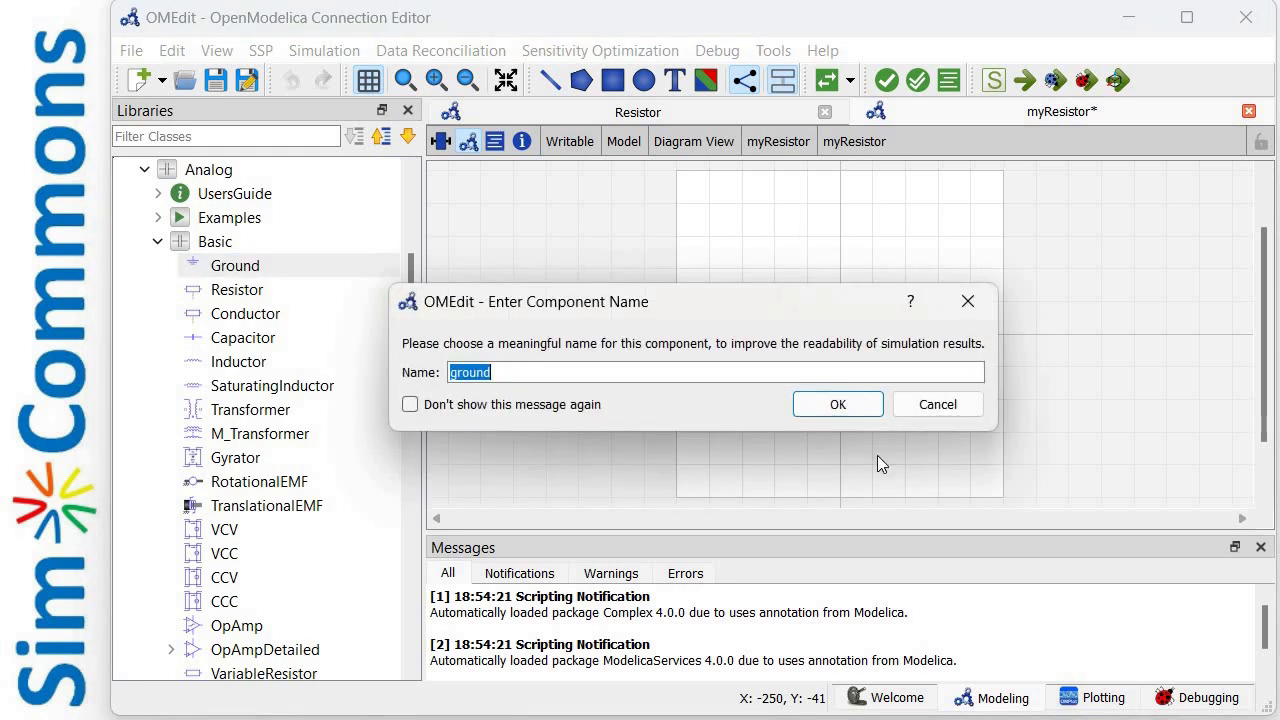
{"action": "key", "text": "Return"}
{"action": "left_click_drag", "start_coordinate": [293, 296], "coordinate": [814, 303]}
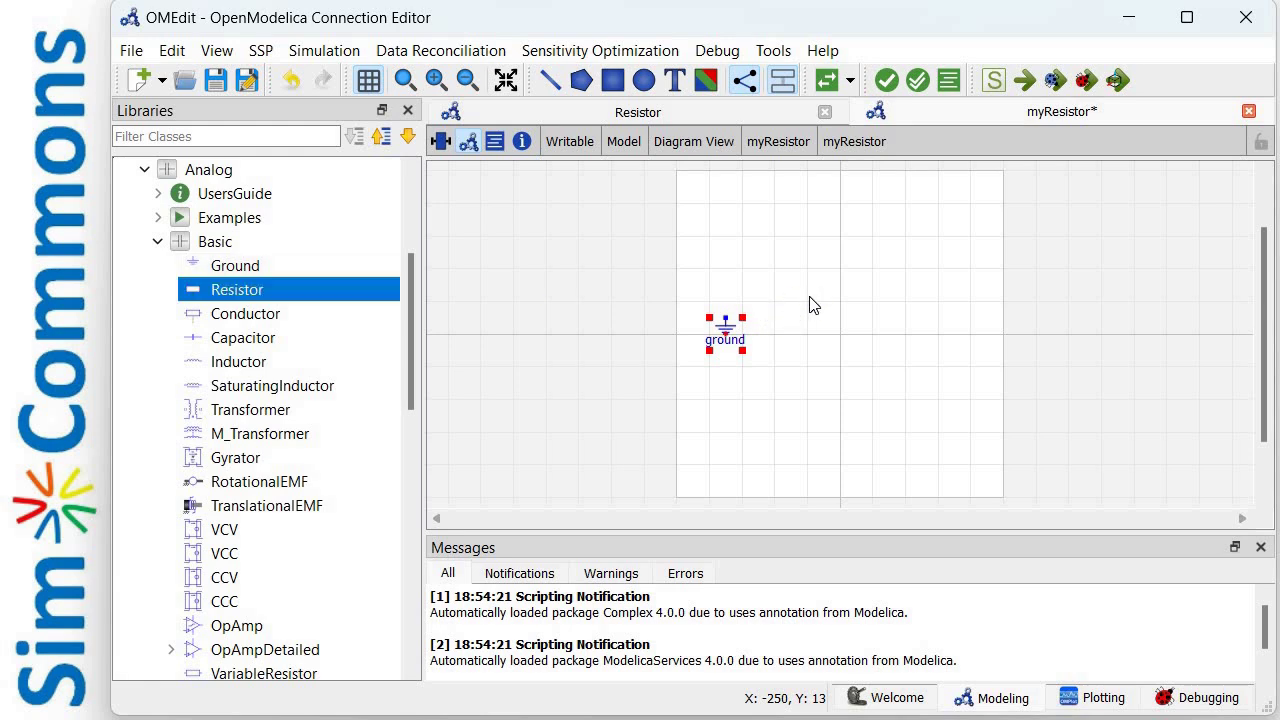
{"action": "left_click", "coordinate": [830, 412]}
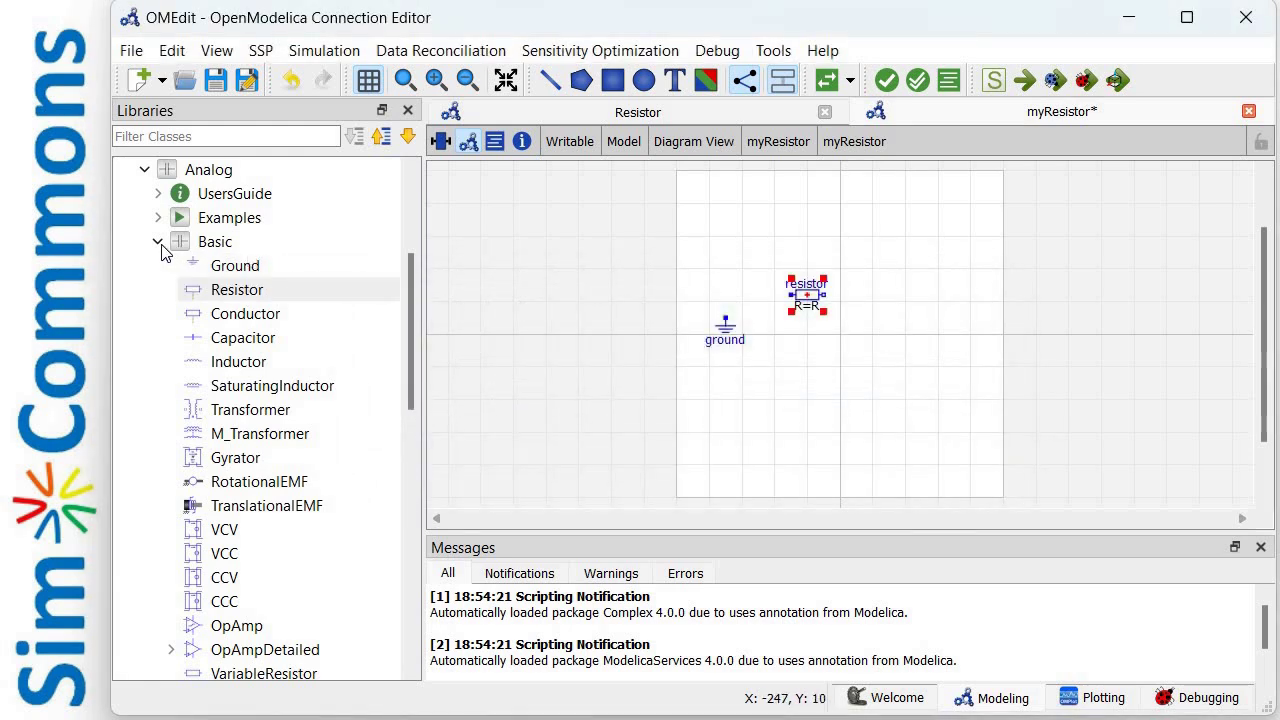
Step: Place a SineVoltage source from the Analog Sources package above the ground, accepting the default name
{"action": "left_click", "coordinate": [158, 242]}
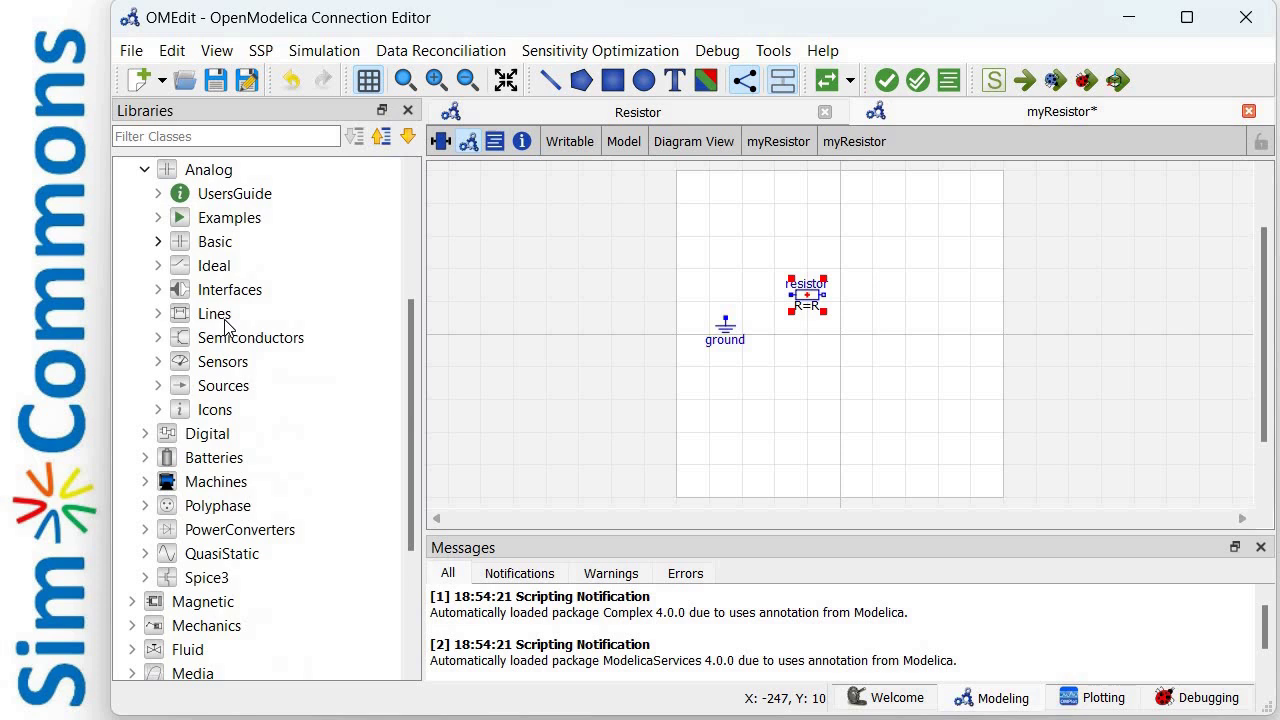
{"action": "left_click", "coordinate": [162, 384]}
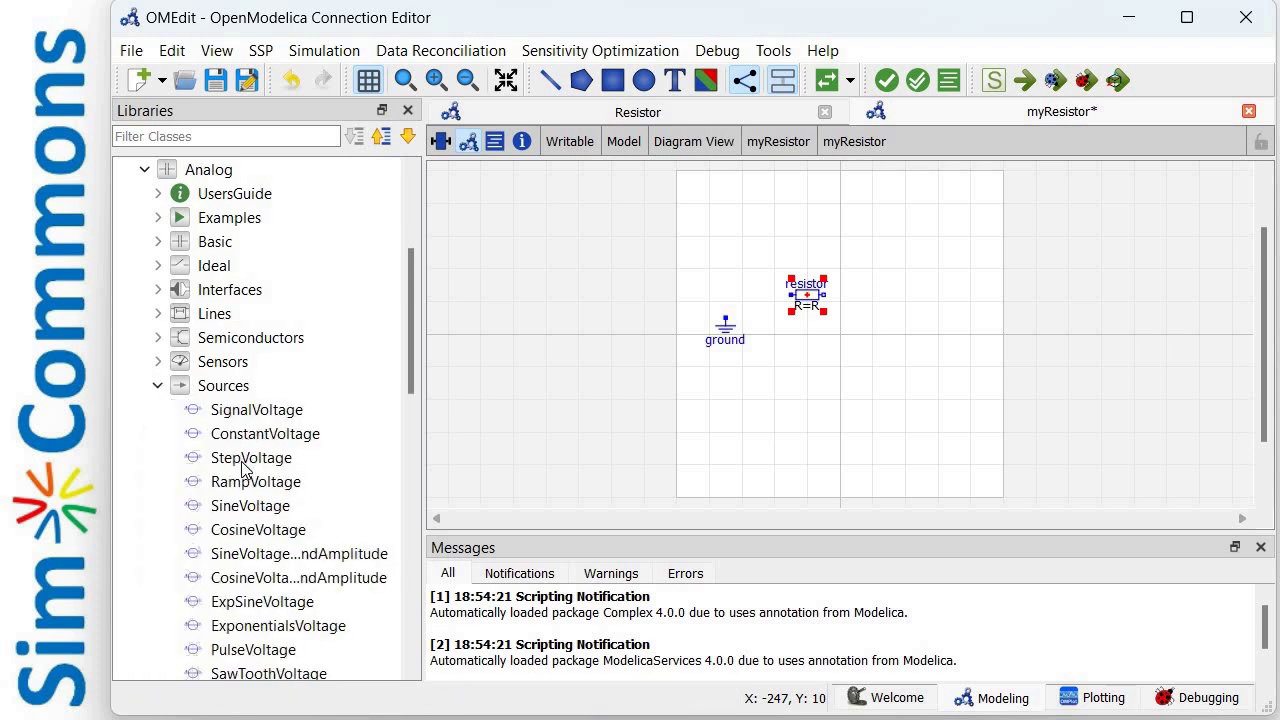
{"action": "scroll", "coordinate": [243, 490], "scroll_direction": "down", "scroll_amount": 1}
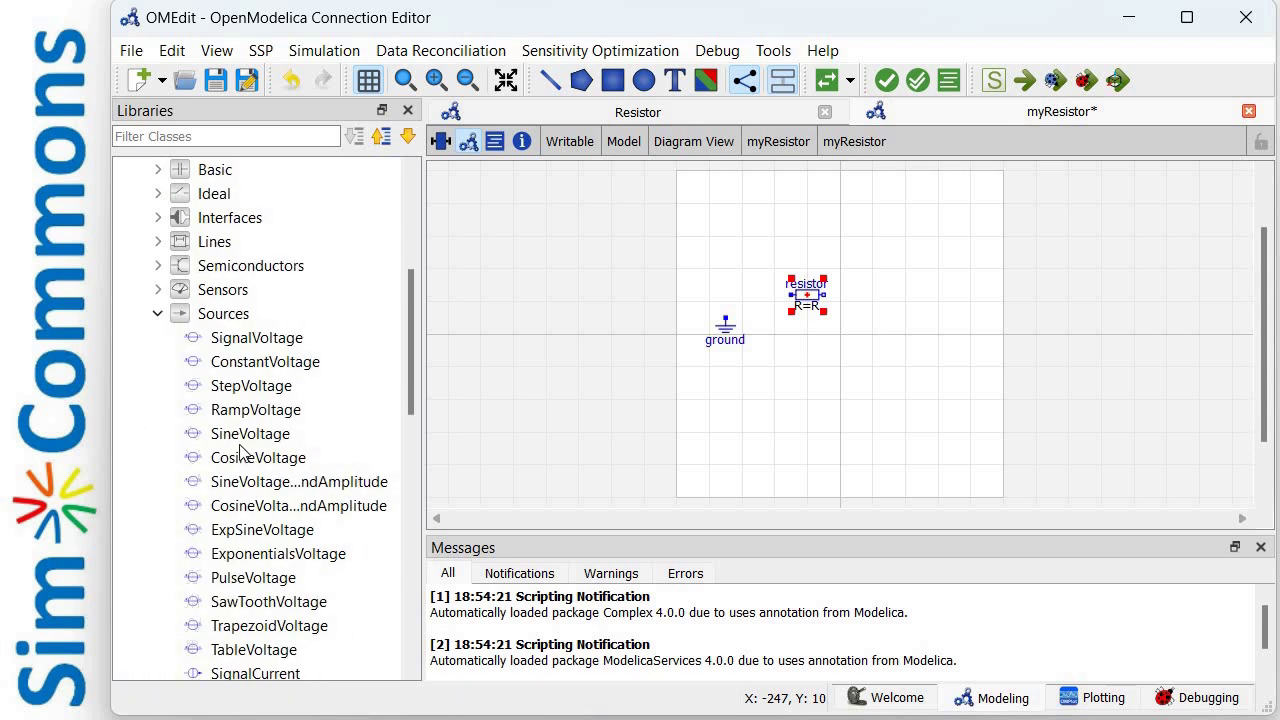
{"action": "left_click_drag", "start_coordinate": [238, 441], "coordinate": [724, 274]}
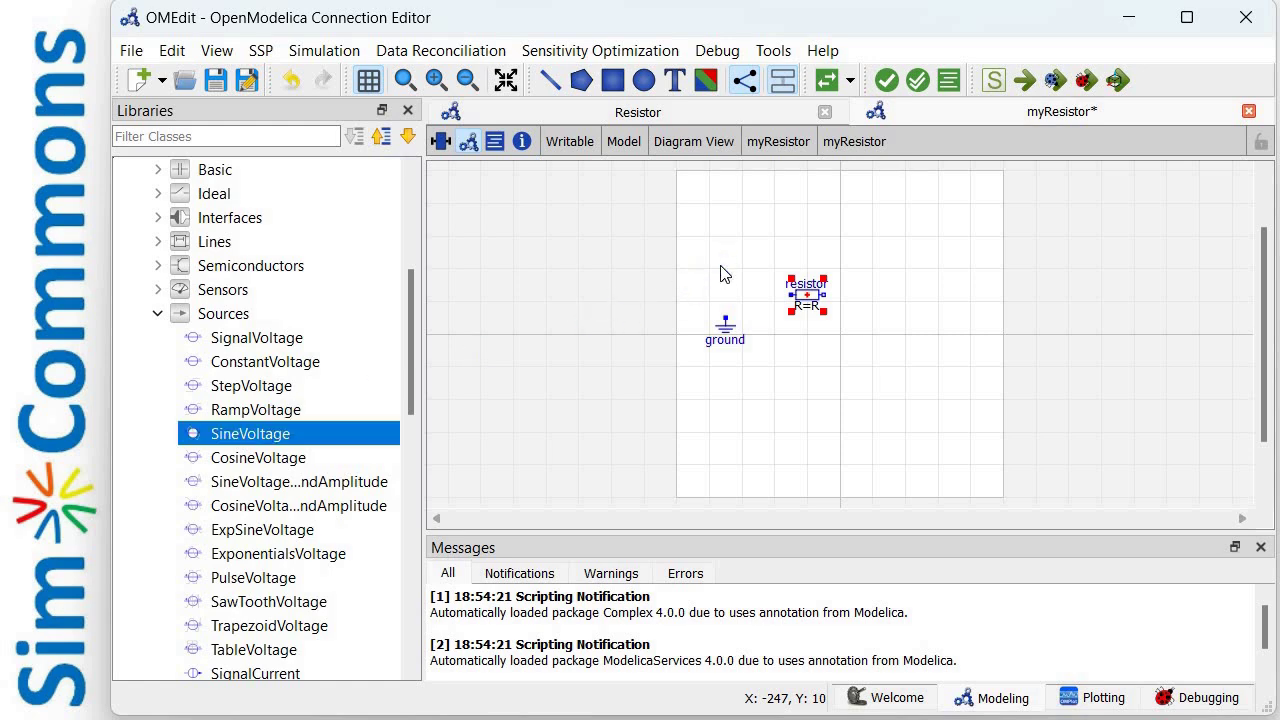
{"action": "left_click", "coordinate": [832, 404]}
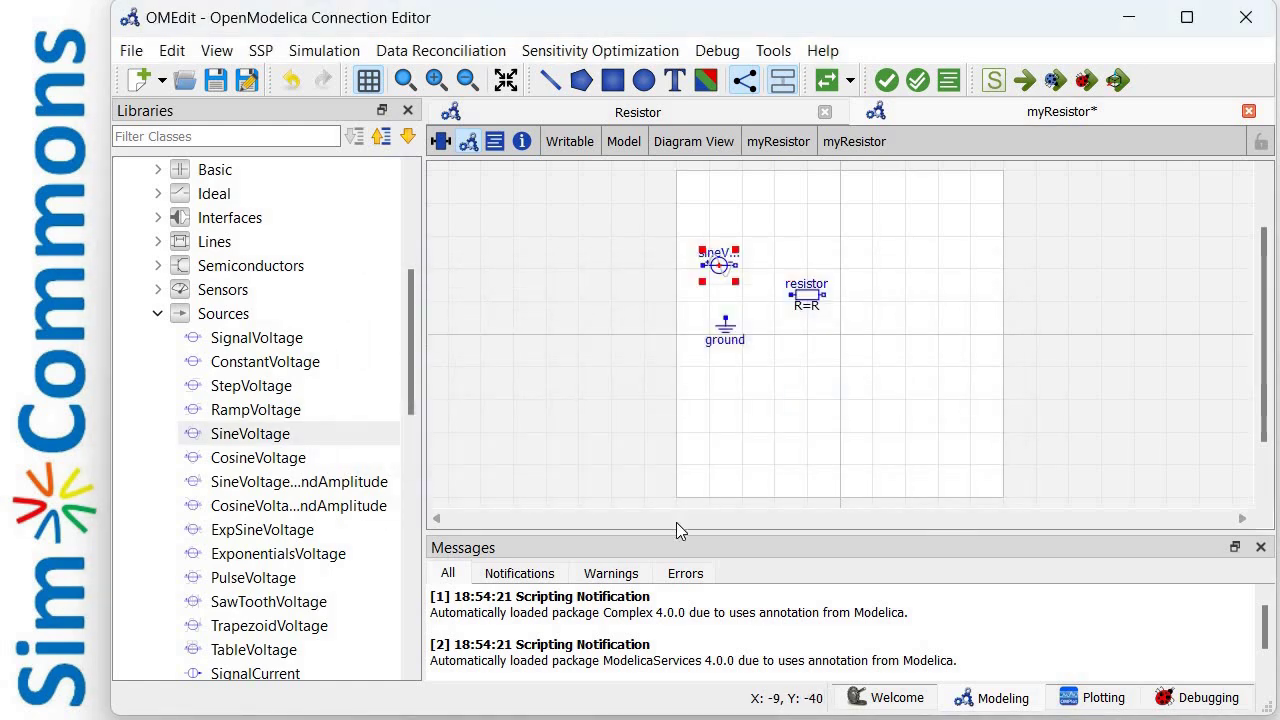
Step: Bring up the Resistor example diagram for reference and collapse the Analog Examples package in the library tree
{"action": "left_click", "coordinate": [672, 111]}
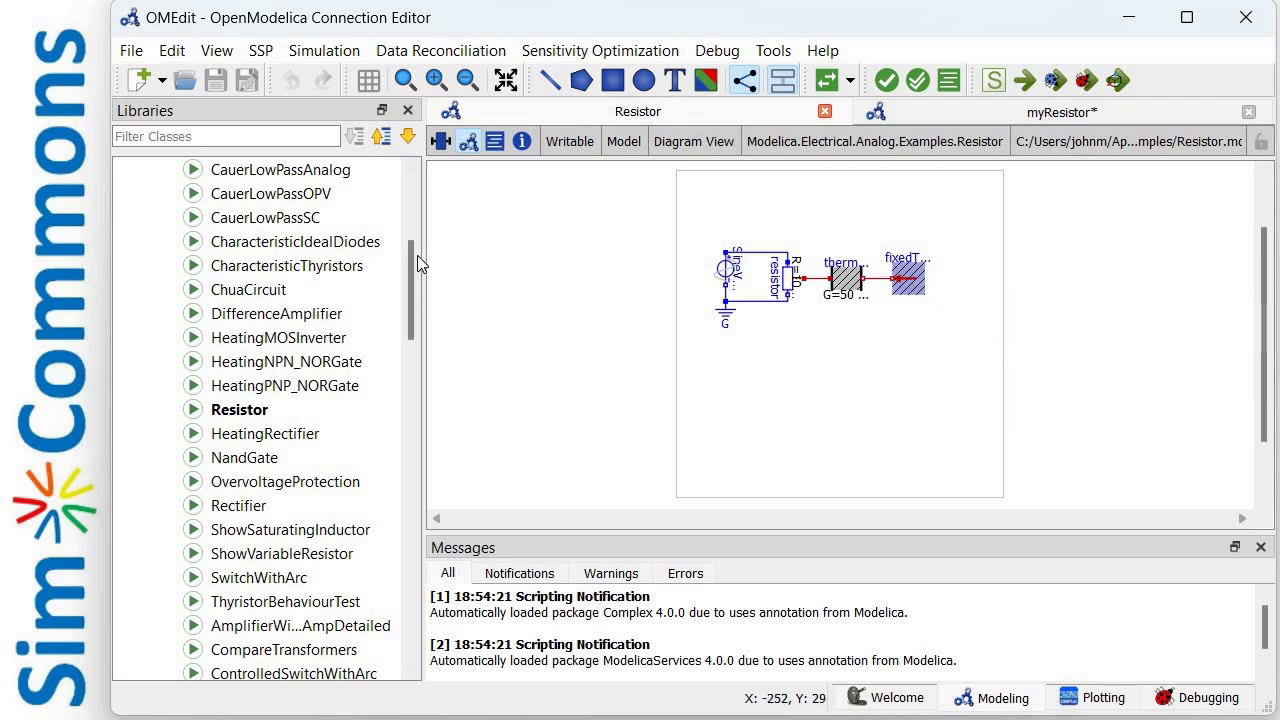
{"action": "scroll", "coordinate": [157, 375], "scroll_direction": "up", "scroll_amount": 3}
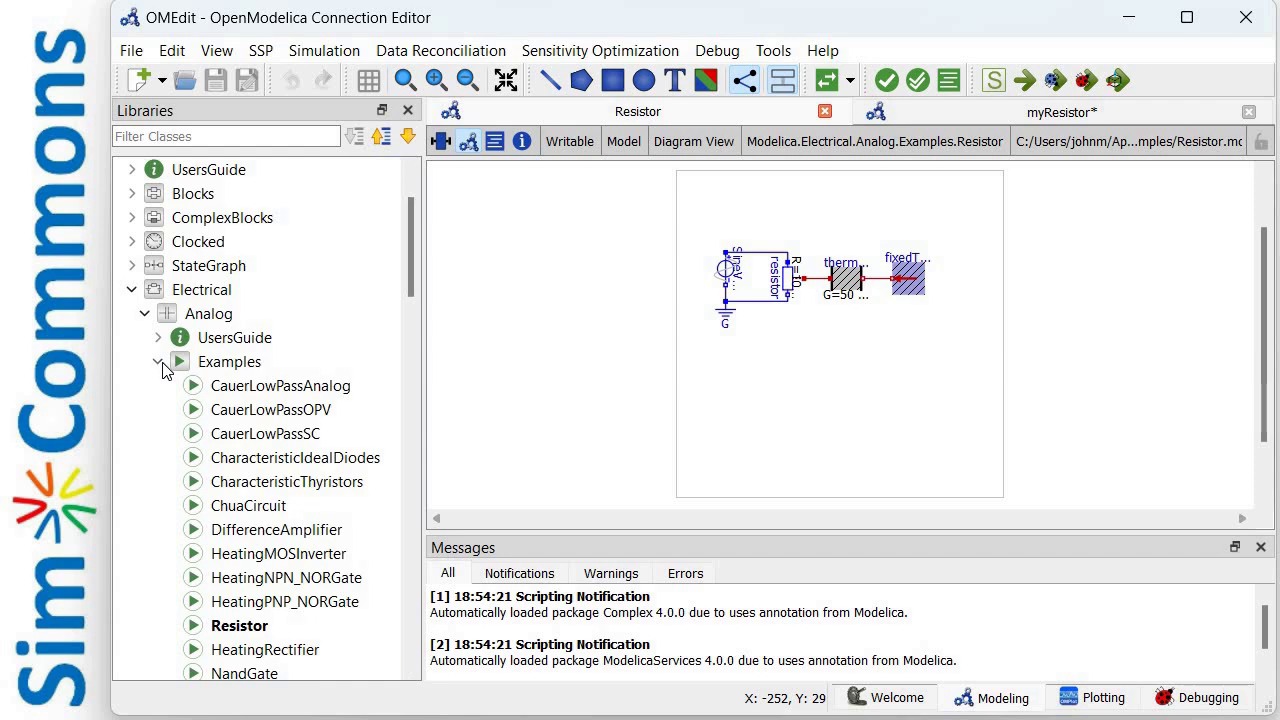
{"action": "left_click", "coordinate": [157, 362]}
{"action": "left_click_drag", "start_coordinate": [418, 353], "coordinate": [422, 598]}
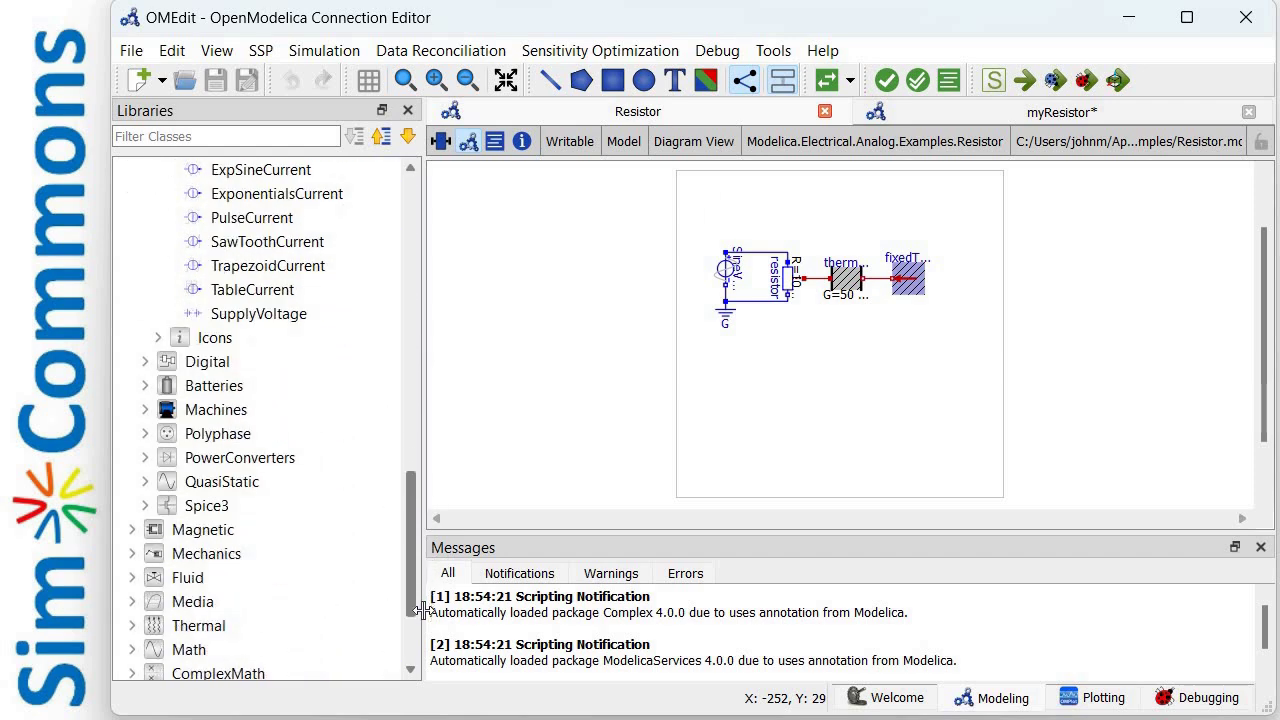
{"action": "scroll", "coordinate": [160, 567], "scroll_direction": "down", "scroll_amount": 2}
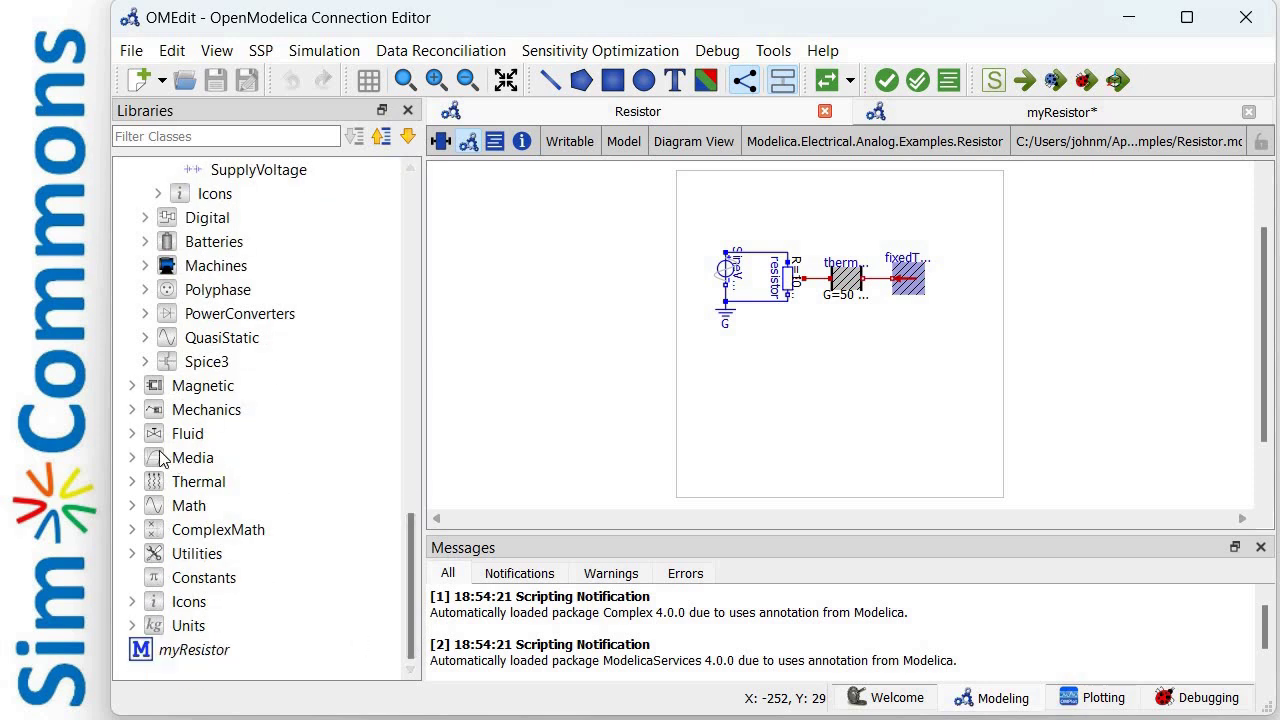
Step: Expand the Thermal HeatTransfer Components package in the library and select ThermalConductor
{"action": "left_click", "coordinate": [132, 481]}
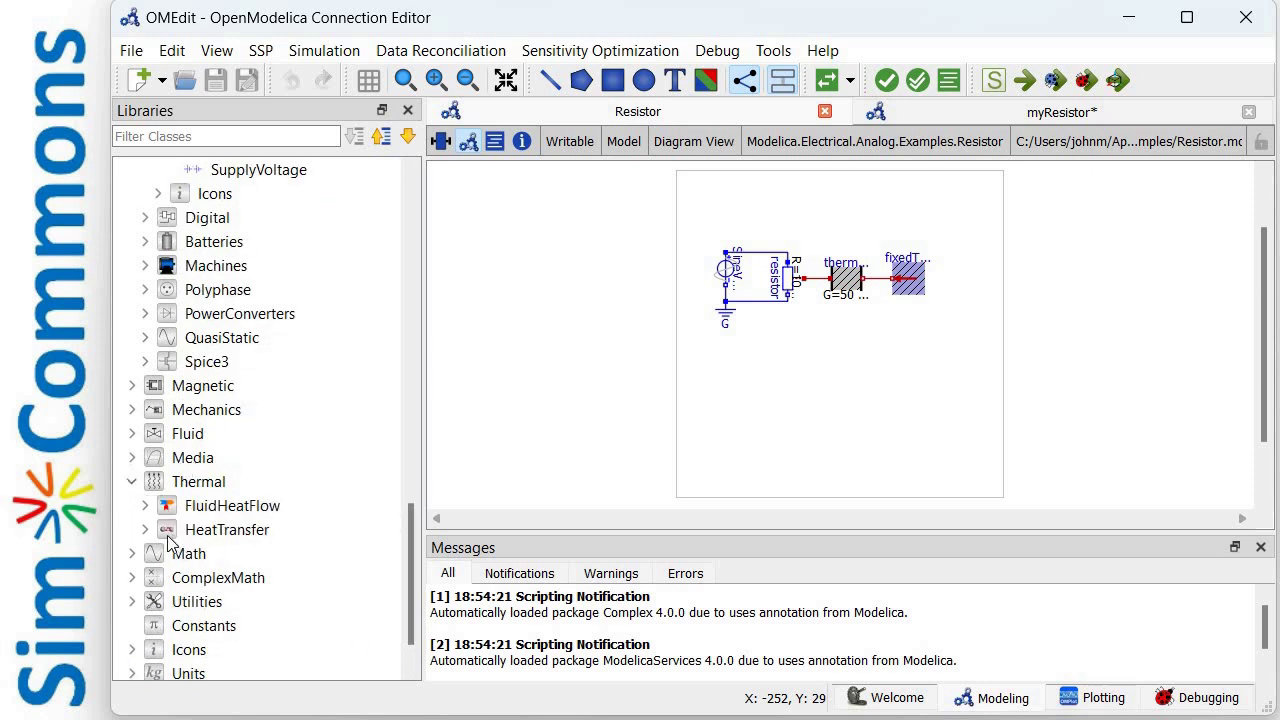
{"action": "left_click", "coordinate": [145, 530]}
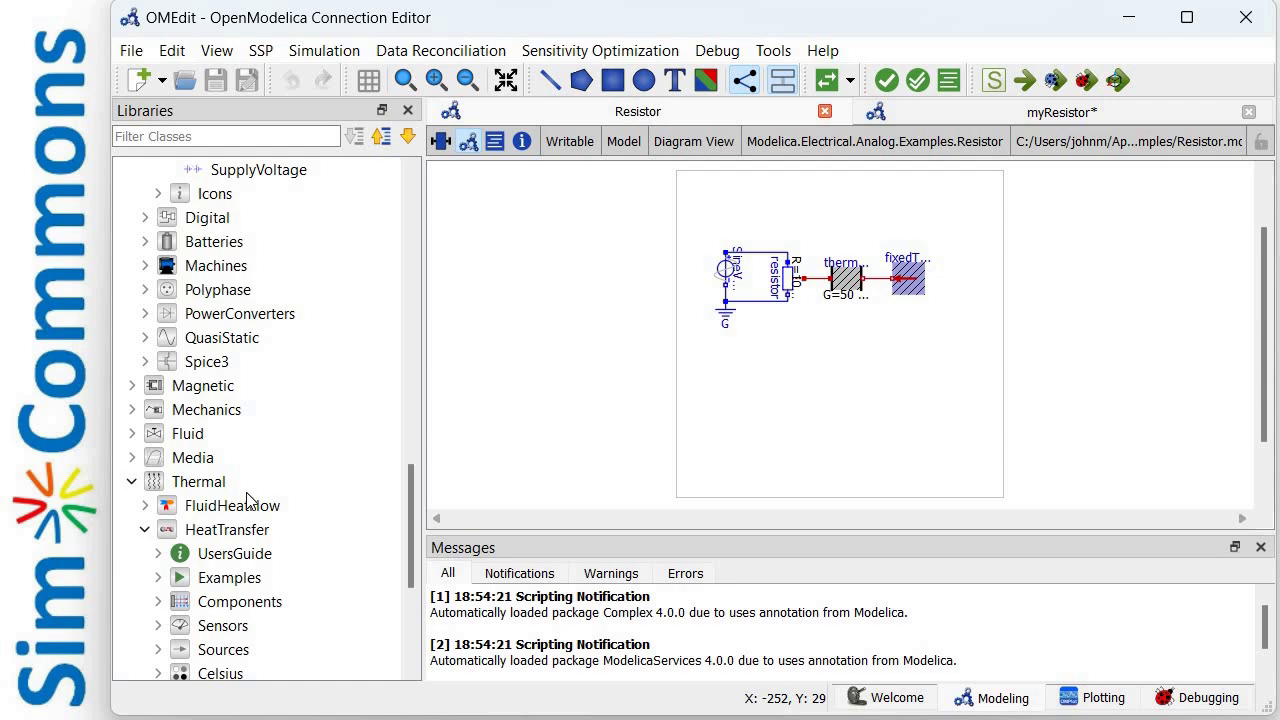
{"action": "scroll", "coordinate": [270, 440], "scroll_direction": "down", "scroll_amount": 4}
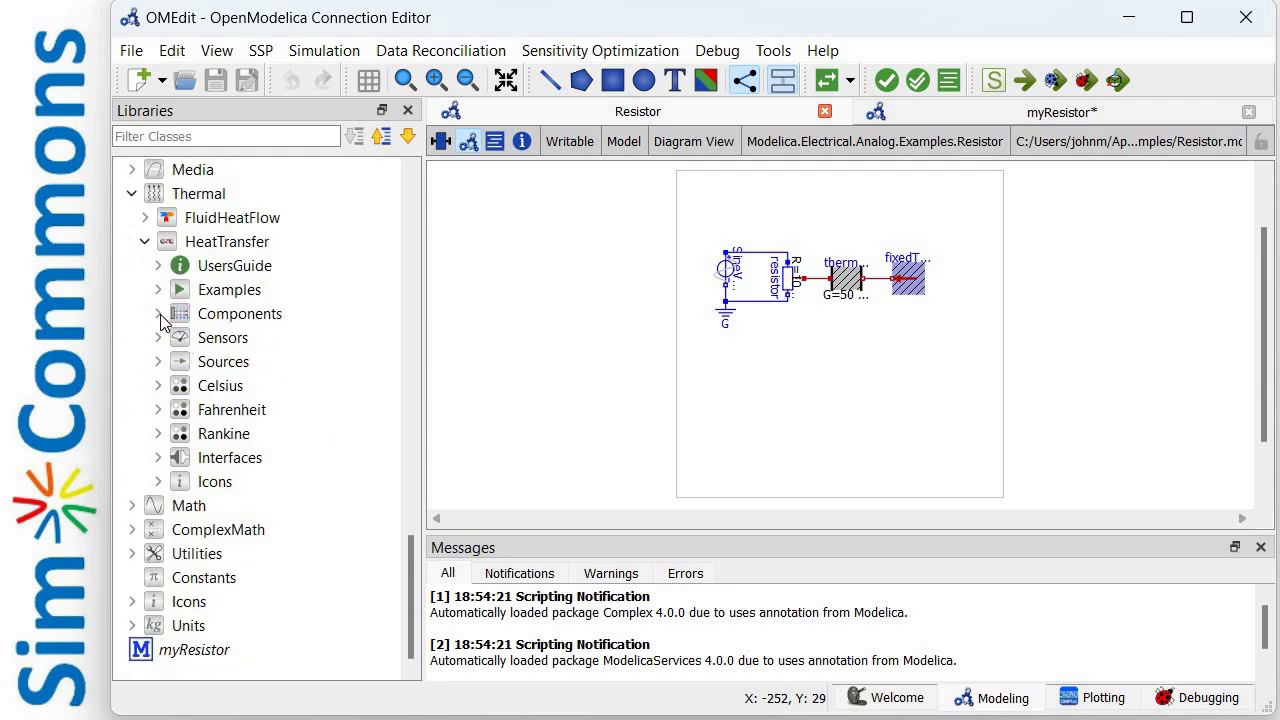
{"action": "left_click", "coordinate": [159, 314]}
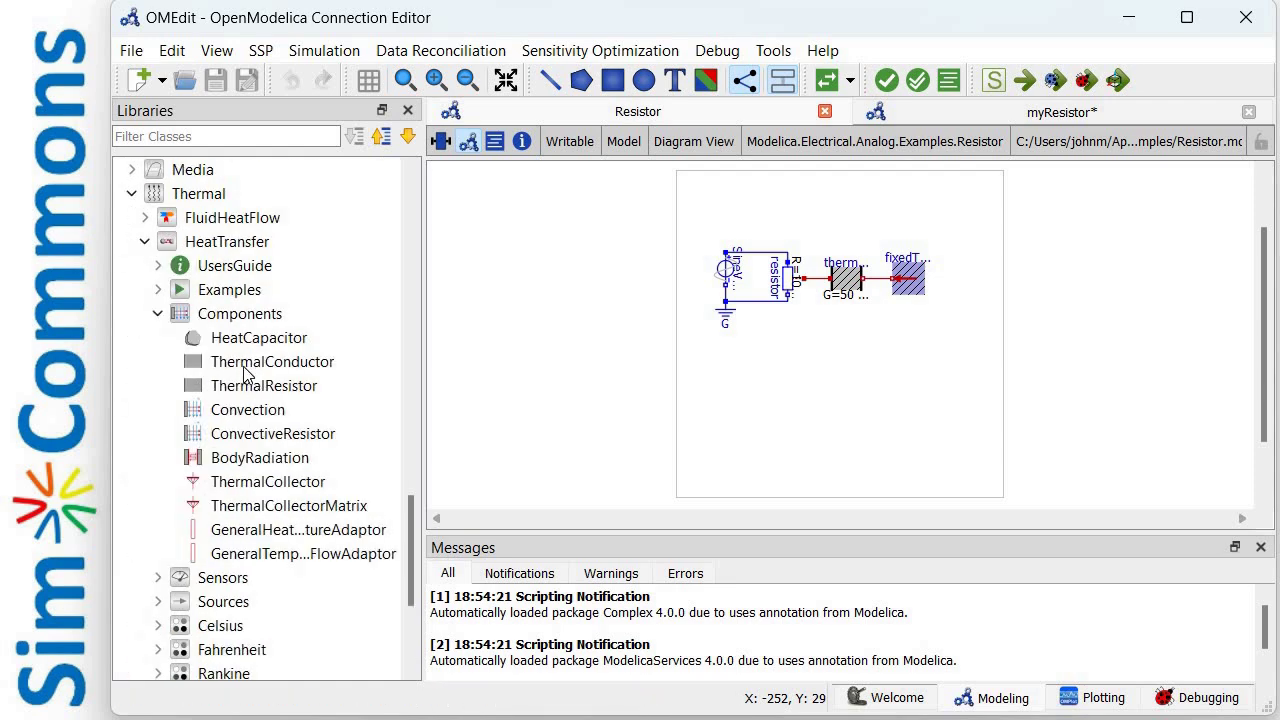
{"action": "left_click", "coordinate": [243, 366]}
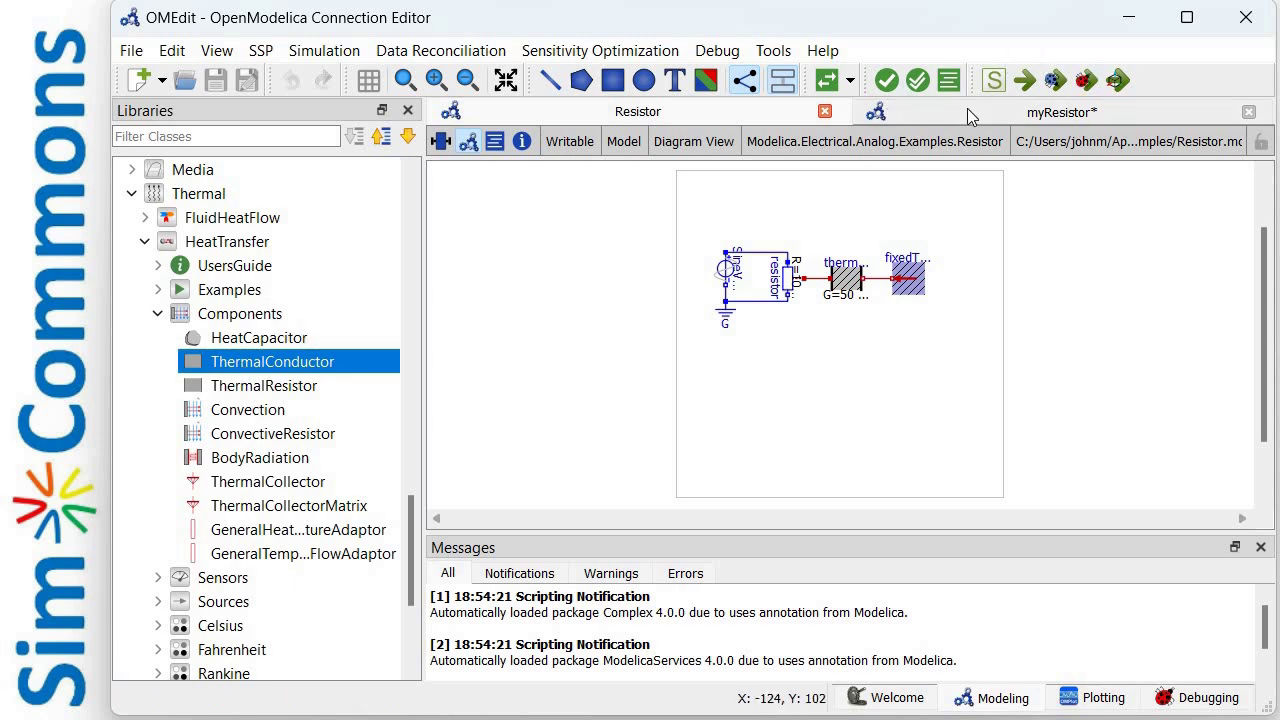
Step: Return to the myResistor diagram and place a ThermalConductor beside the resistor, accepting the default name
{"action": "left_click", "coordinate": [935, 112]}
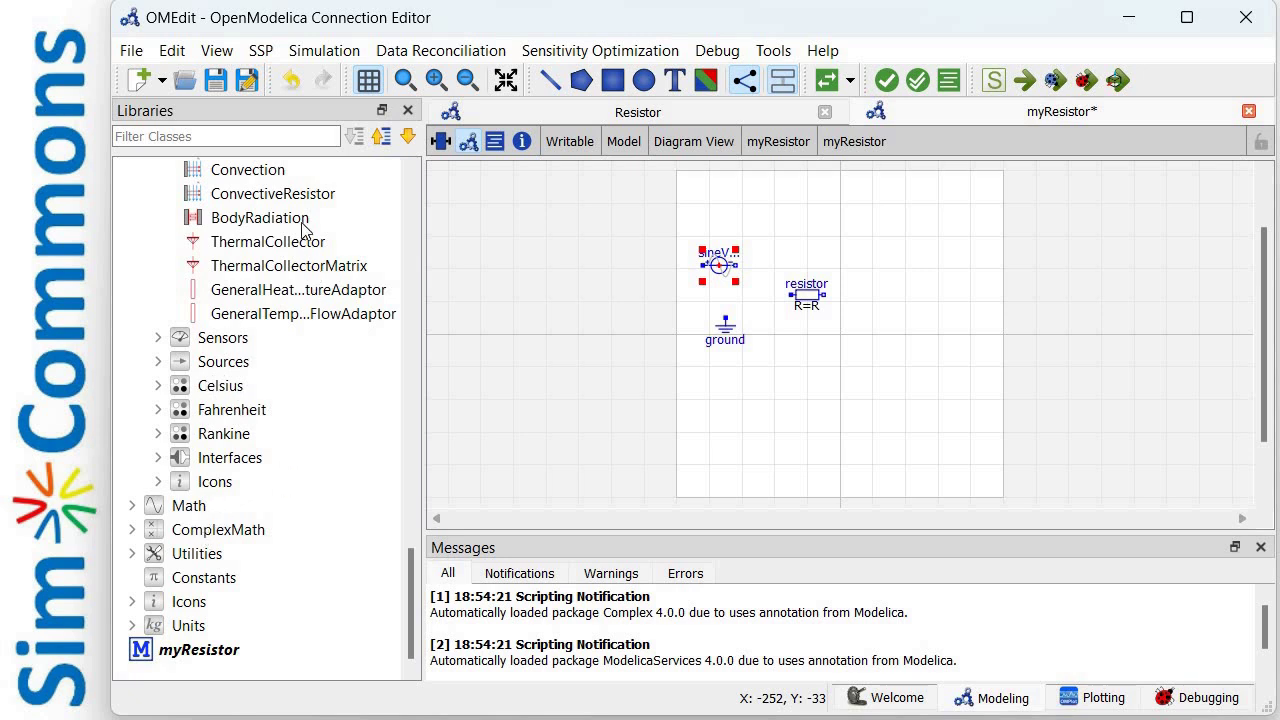
{"action": "scroll", "coordinate": [290, 248], "scroll_direction": "up", "scroll_amount": 2}
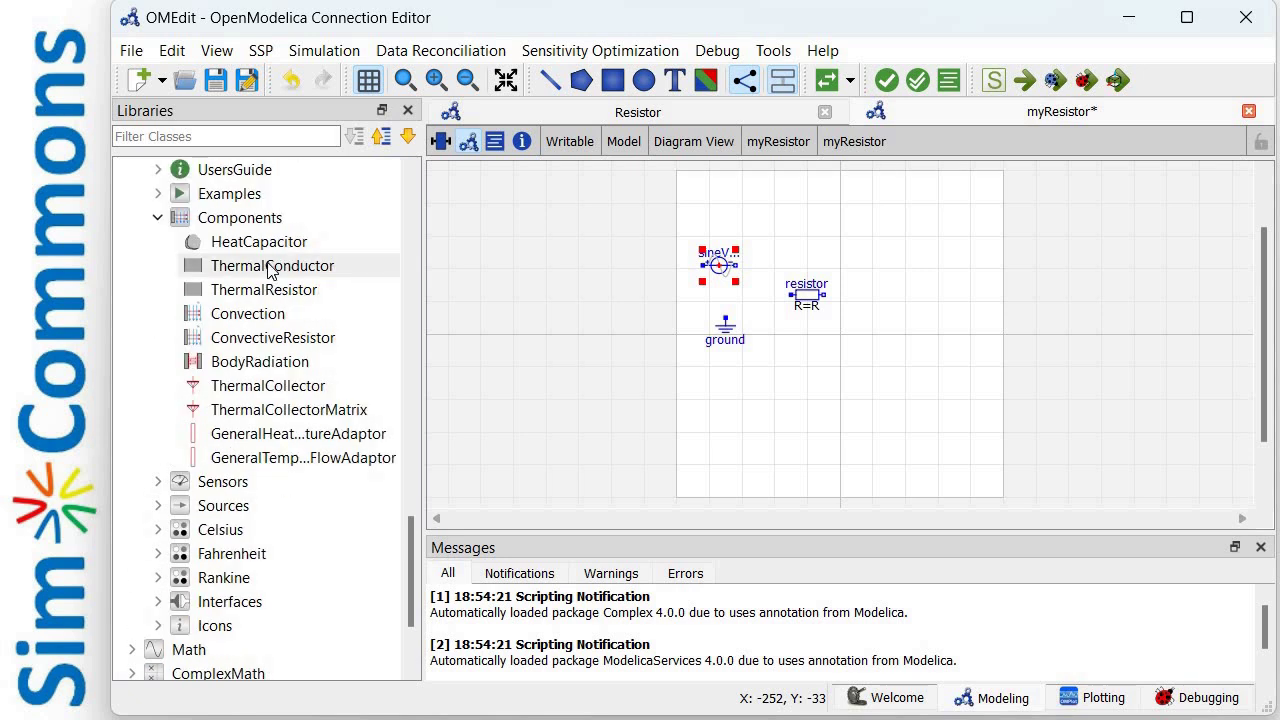
{"action": "left_click_drag", "start_coordinate": [270, 268], "coordinate": [873, 307]}
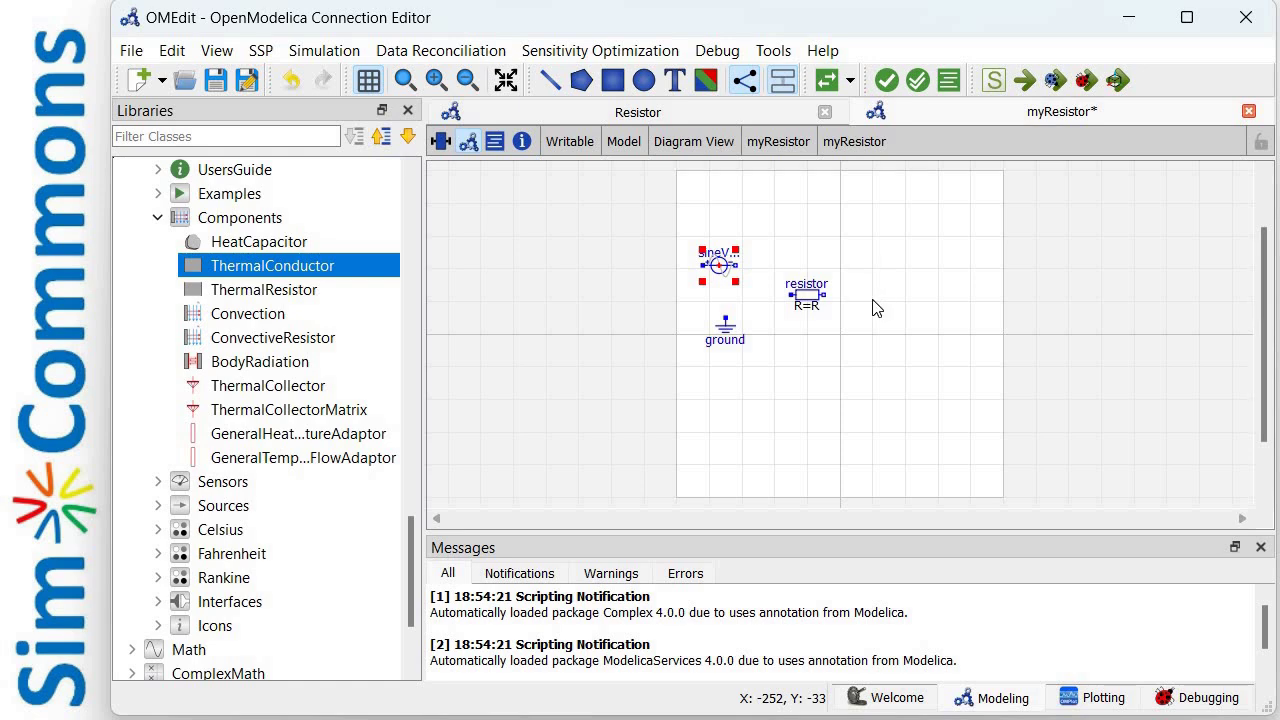
{"action": "left_click", "coordinate": [847, 403]}
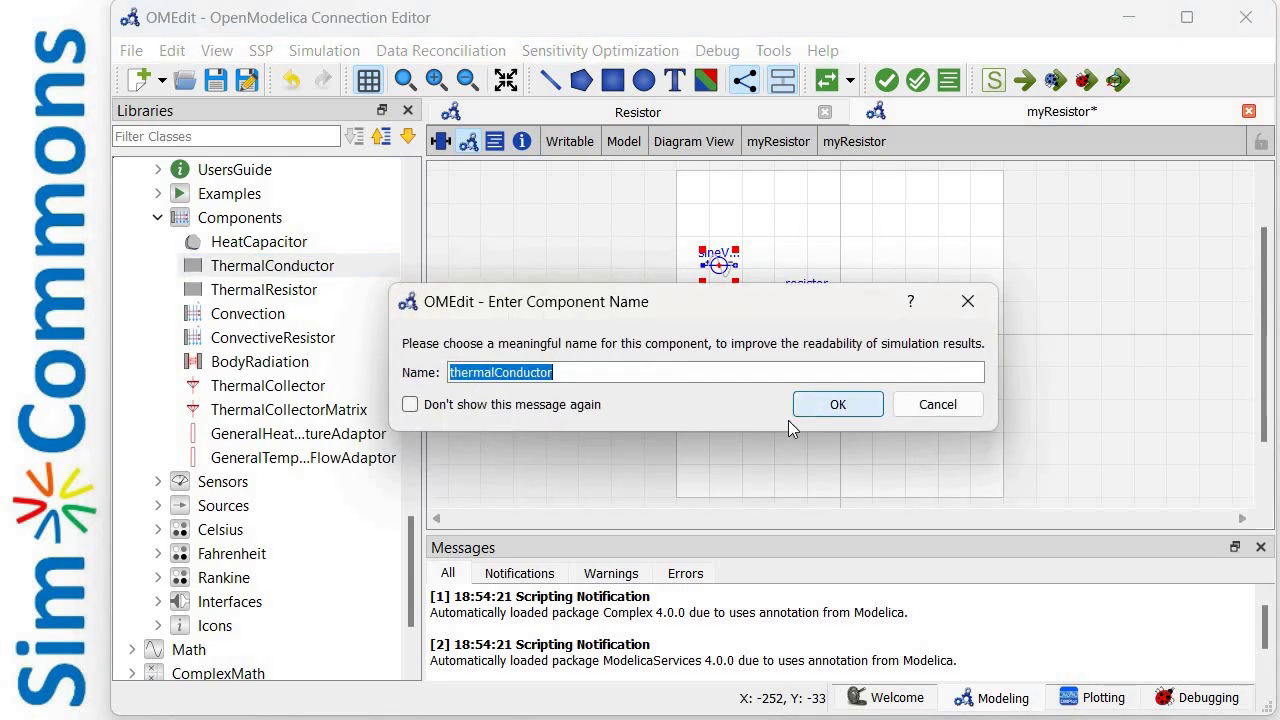
Step: Place a FixedTemperature component from the HeatTransfer Celsius package beside the thermal conductor, accepting the default name
{"action": "left_click", "coordinate": [158, 530]}
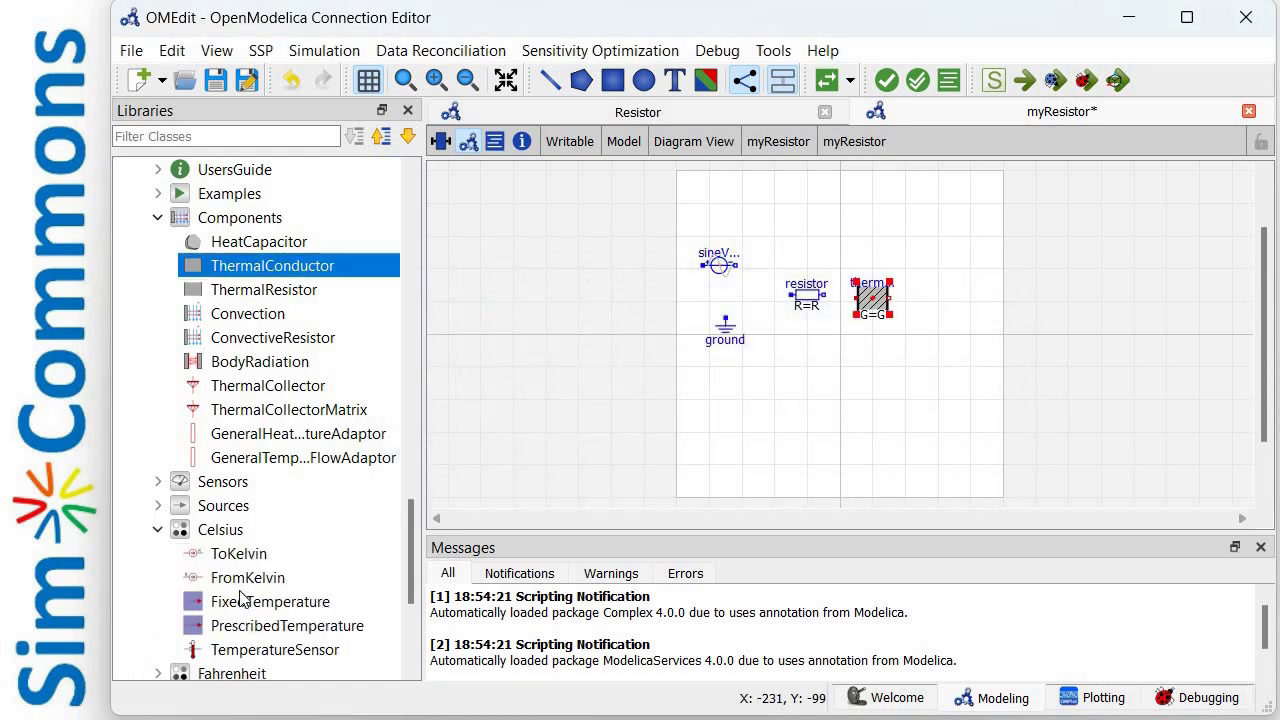
{"action": "left_click_drag", "start_coordinate": [228, 608], "coordinate": [909, 438]}
{"action": "left_click", "coordinate": [865, 415]}
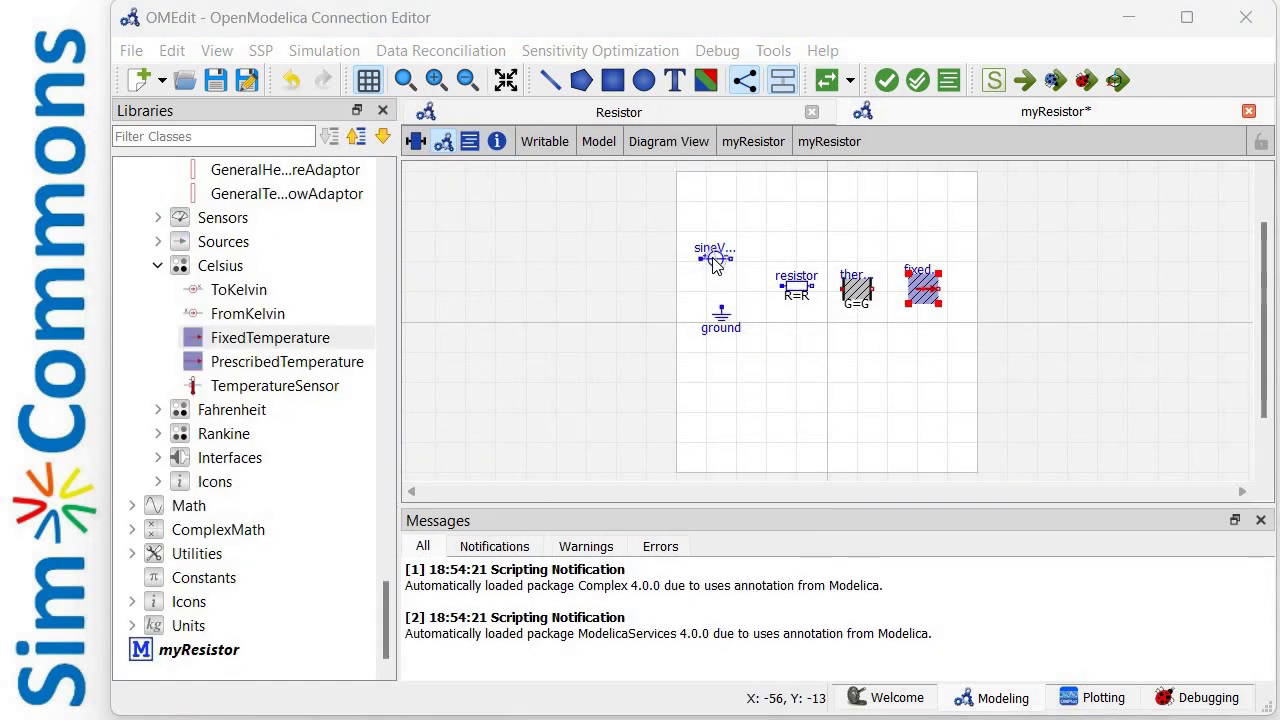
Step: Rotate the sine voltage source and the resistor clockwise
{"action": "right_click", "coordinate": [716, 258]}
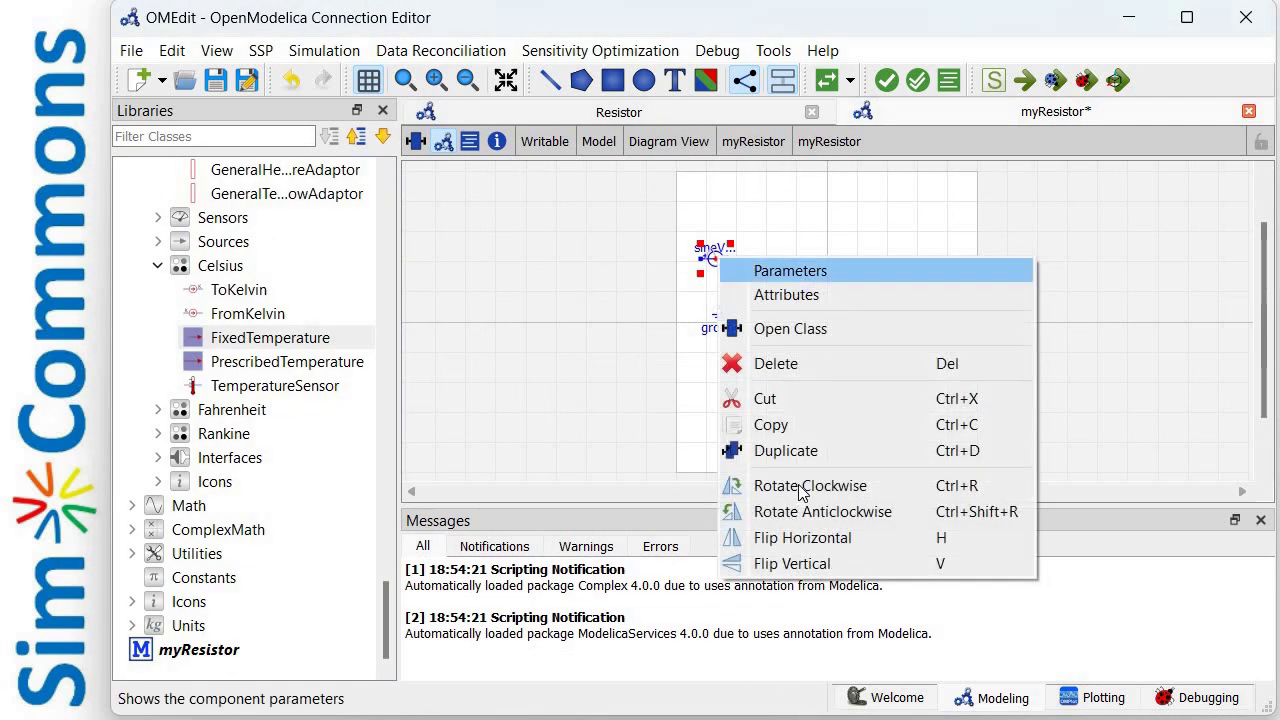
{"action": "left_click", "coordinate": [805, 490]}
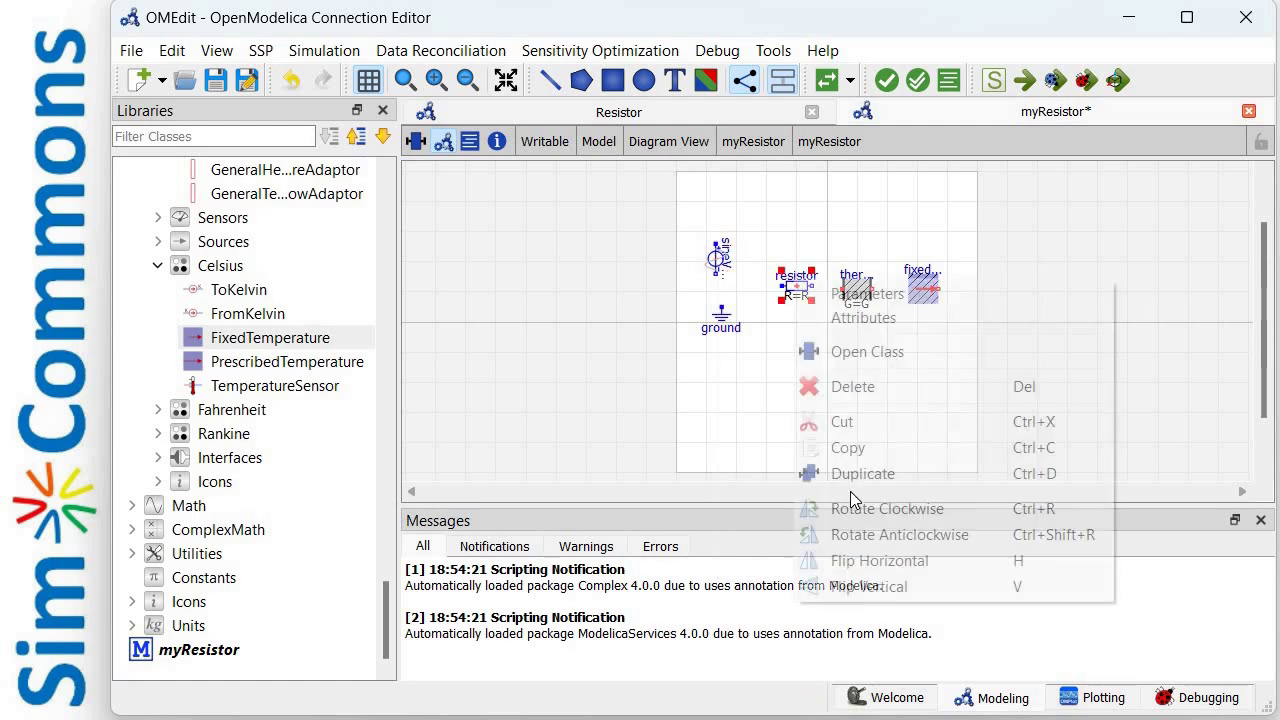
{"action": "right_click", "coordinate": [797, 284]}
{"action": "left_click", "coordinate": [865, 509]}
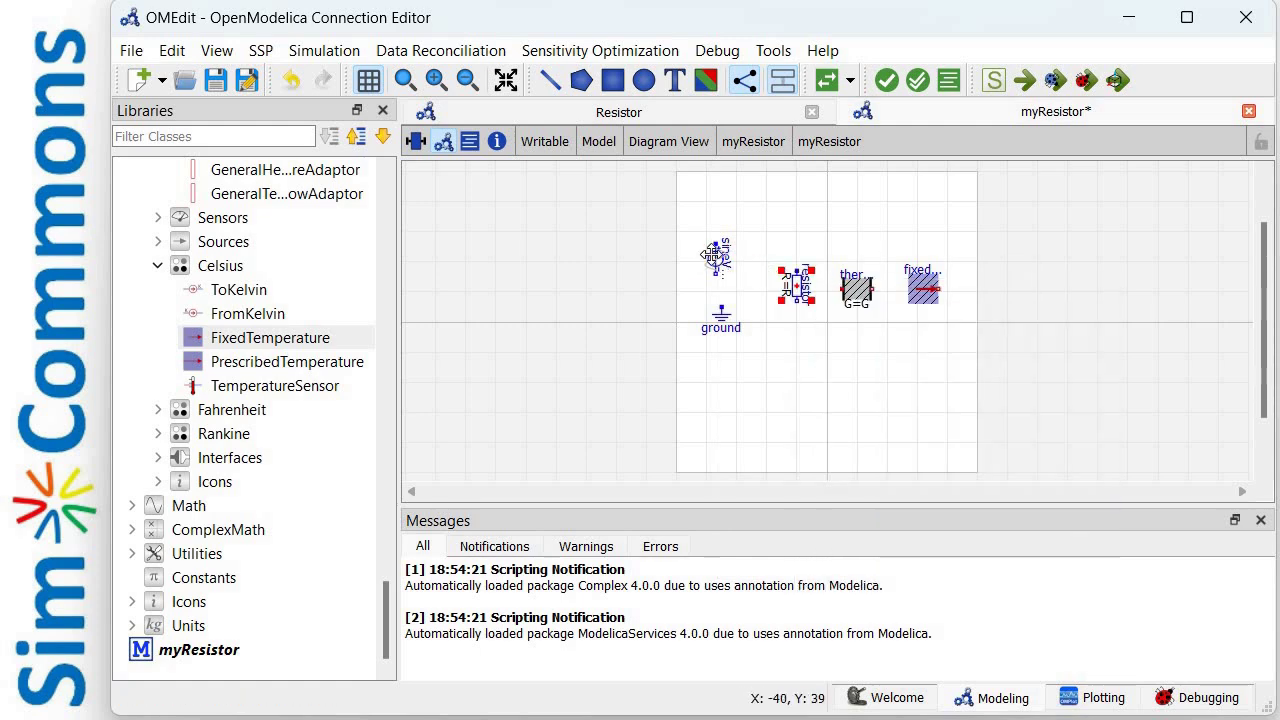
Step: Reposition the sine voltage source above the ground and wire the source, resistor and ground into a closed electrical loop
{"action": "left_click_drag", "start_coordinate": [717, 258], "coordinate": [711, 262]}
{"action": "left_click", "coordinate": [733, 402]}
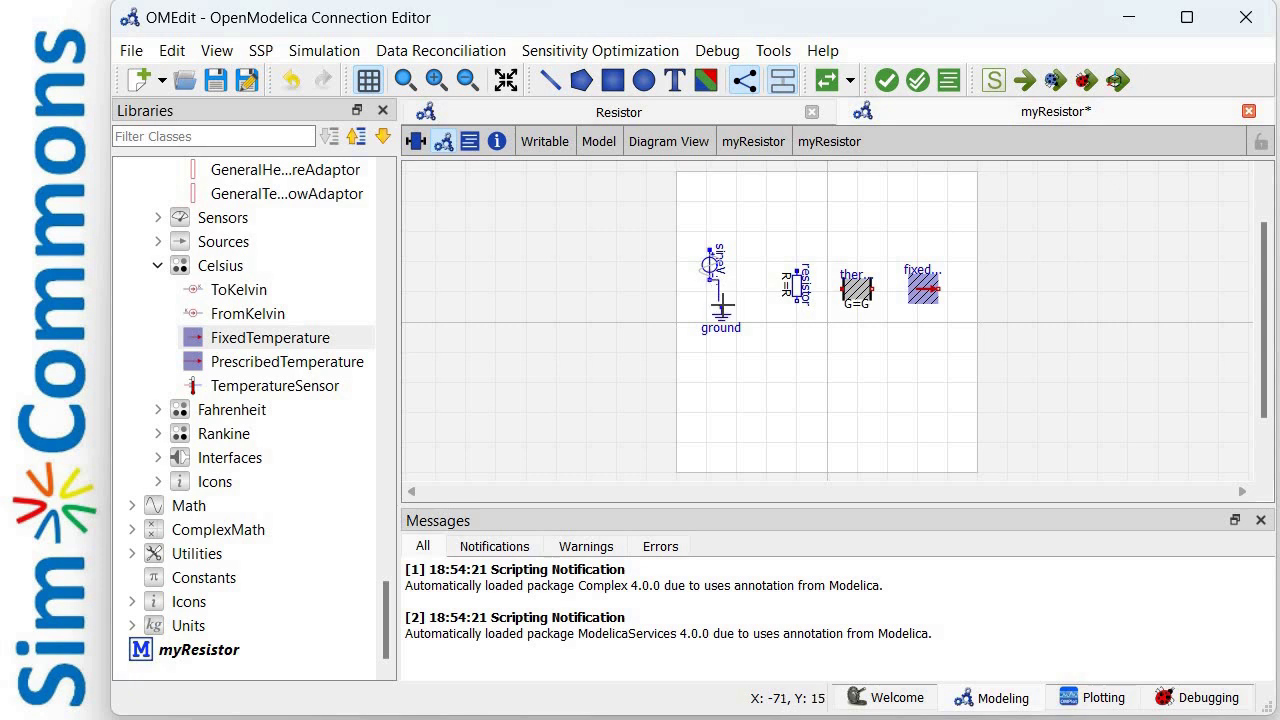
{"action": "left_click", "coordinate": [710, 247]}
{"action": "left_click", "coordinate": [797, 268]}
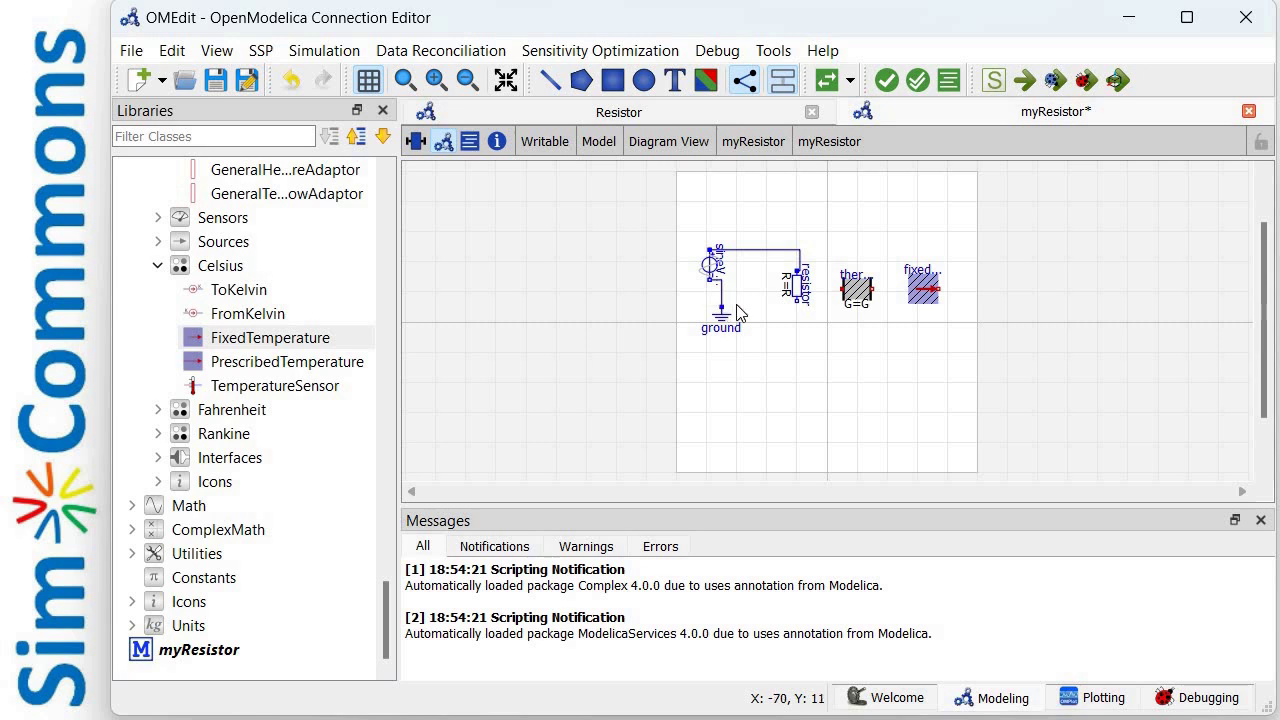
{"action": "left_click_drag", "start_coordinate": [721, 306], "coordinate": [797, 304]}
Step: Check in the original Resistor example whether its resistor has the heat port enabled
{"action": "left_click", "coordinate": [645, 117]}
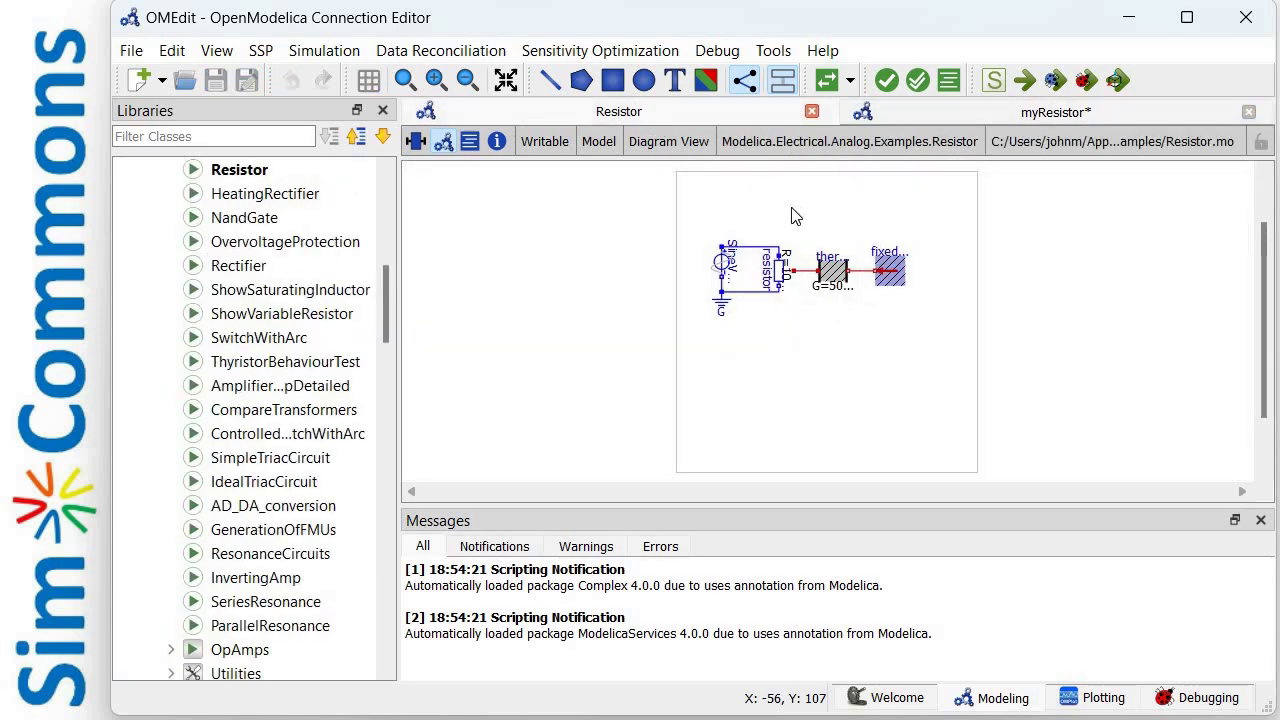
{"action": "left_click", "coordinate": [785, 282]}
{"action": "double_click", "coordinate": [785, 298]}
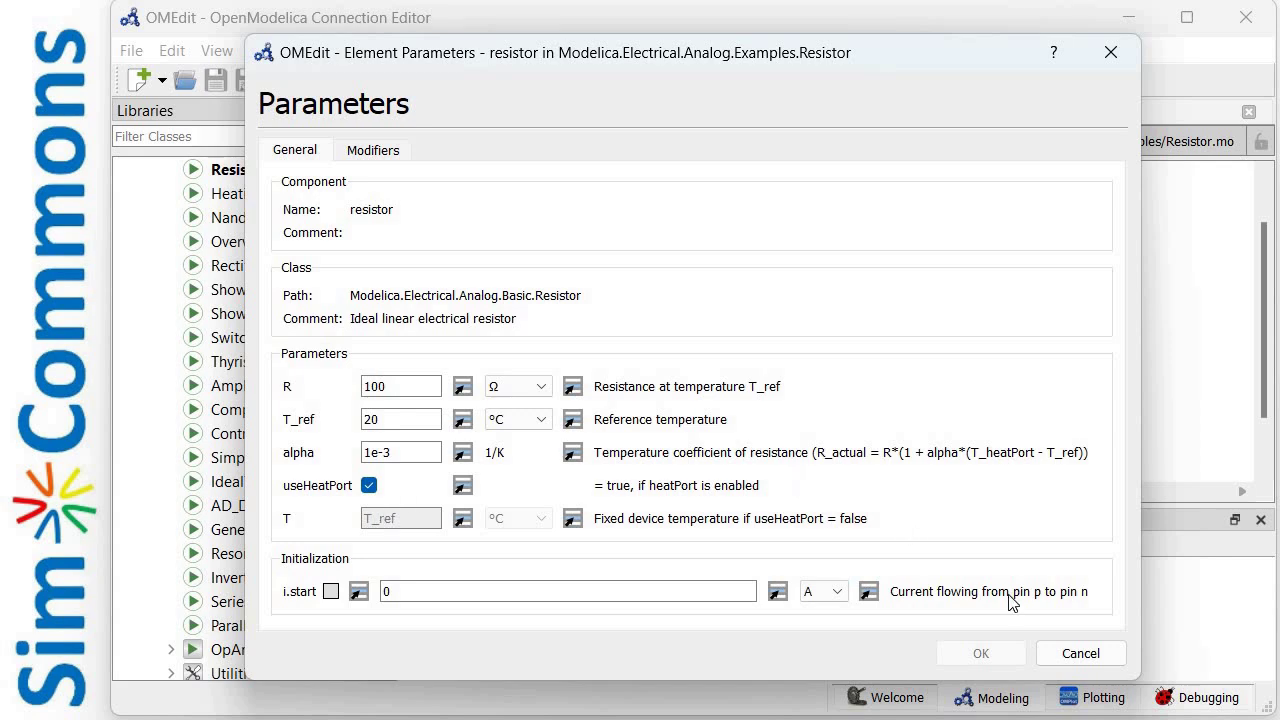
{"action": "left_click", "coordinate": [1083, 657]}
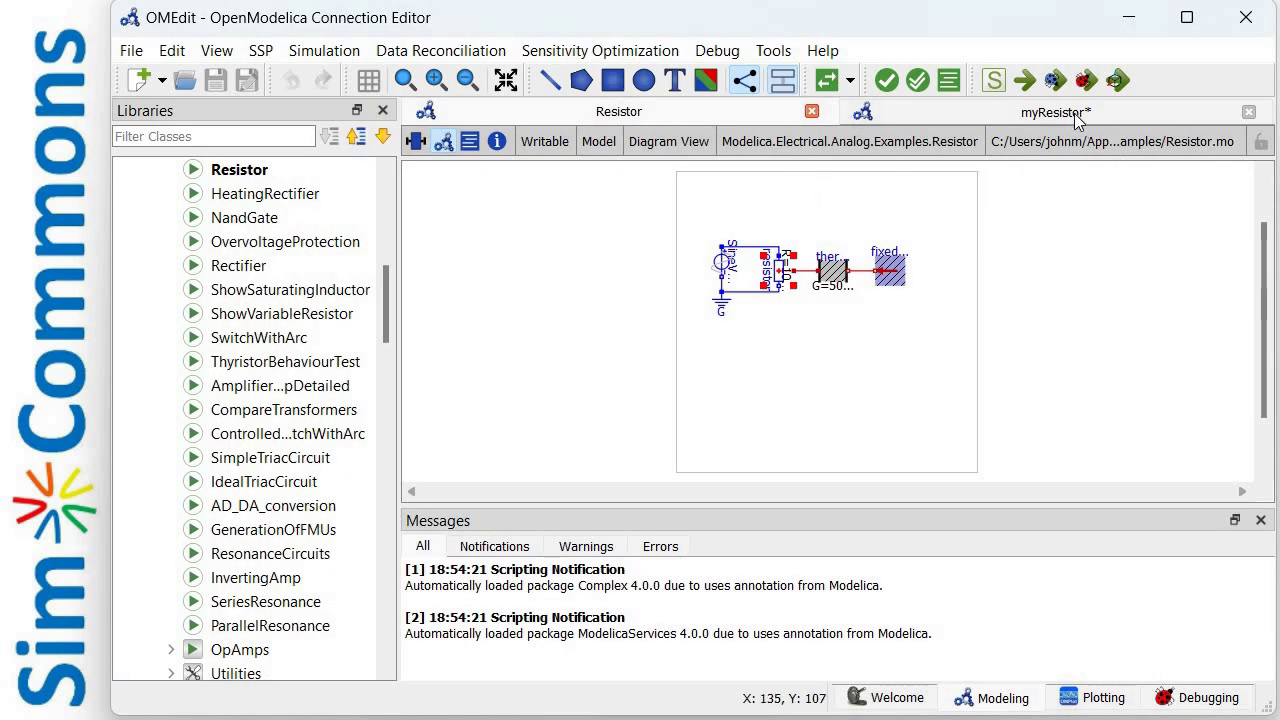
Step: Enable useHeatPort on the resistor in the myResistor diagram
{"action": "left_click", "coordinate": [1040, 113]}
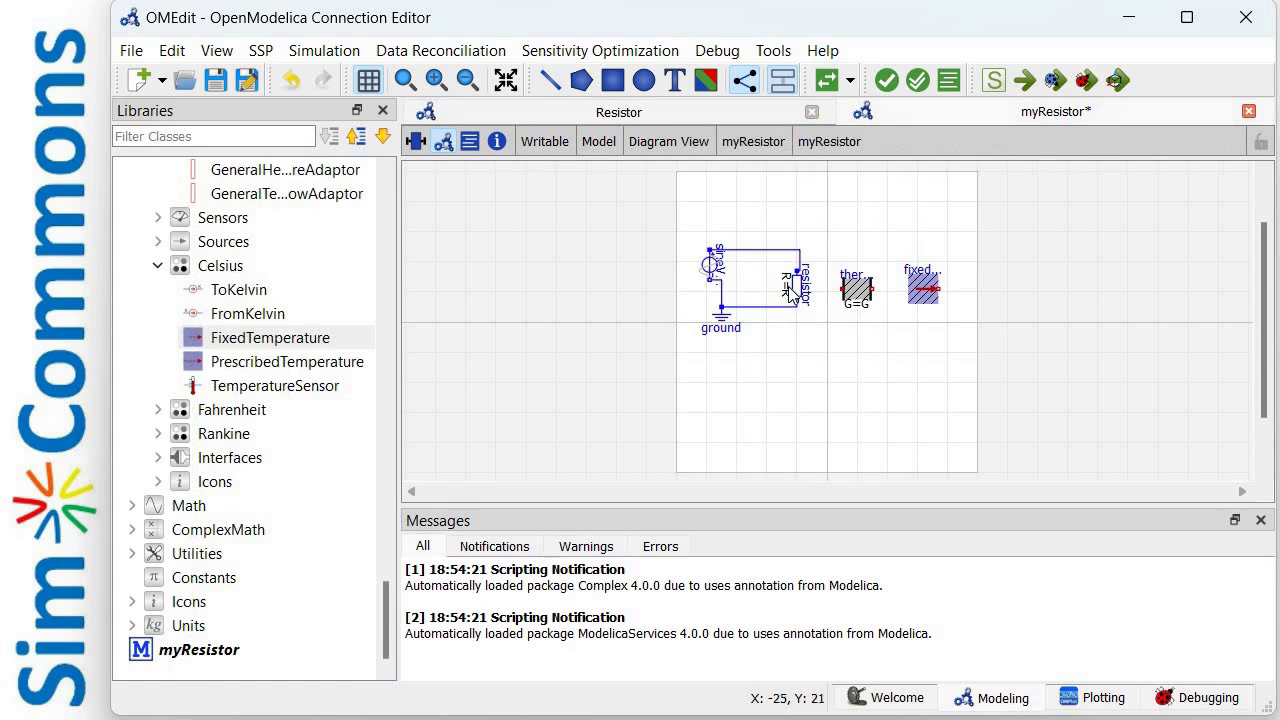
{"action": "double_click", "coordinate": [795, 285]}
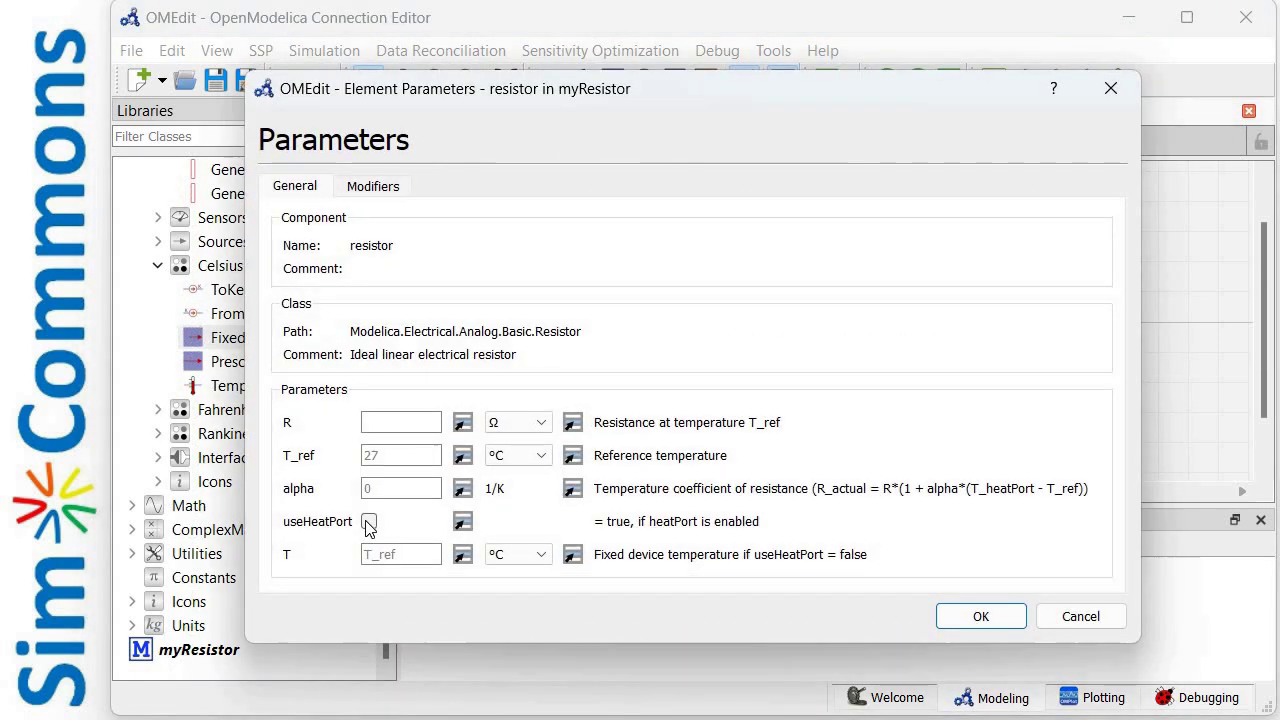
{"action": "left_click", "coordinate": [982, 618]}
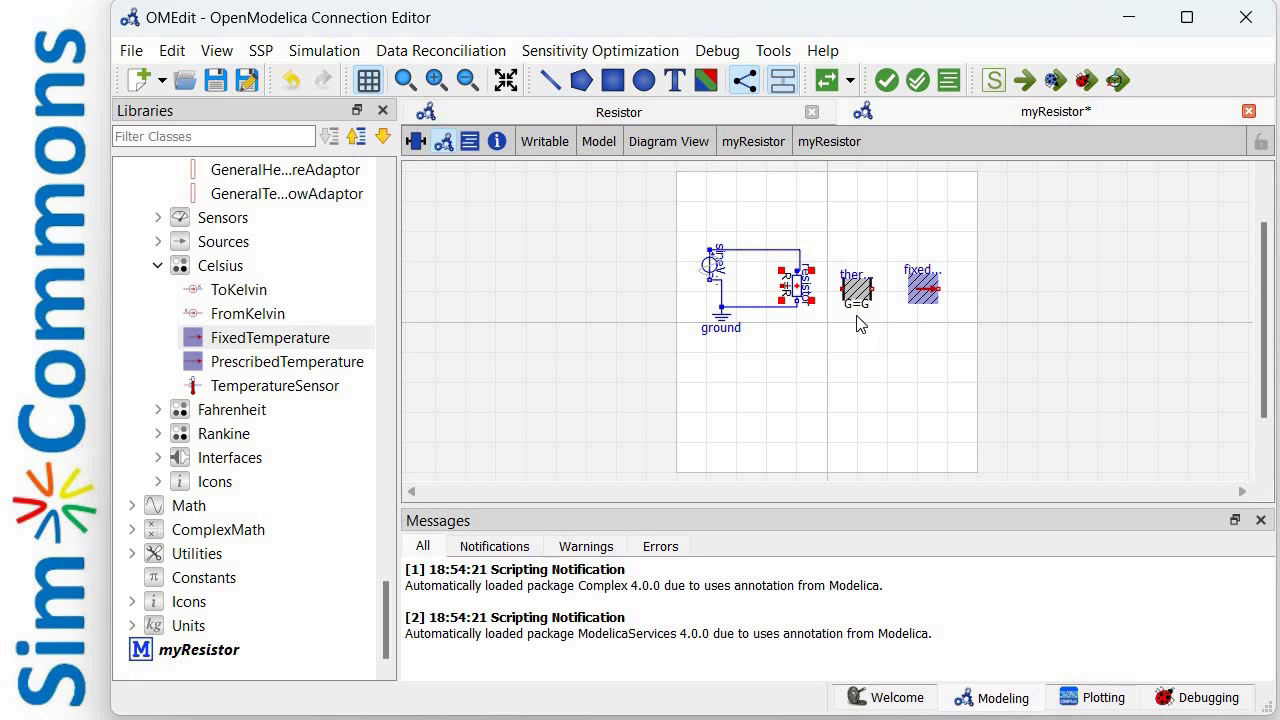
Step: Shift the thermal conductor and fixed temperature component, and connect the resistor's heat port to the conductor with a line routed below the resistor
{"action": "left_click_drag", "start_coordinate": [920, 286], "coordinate": [878, 277]}
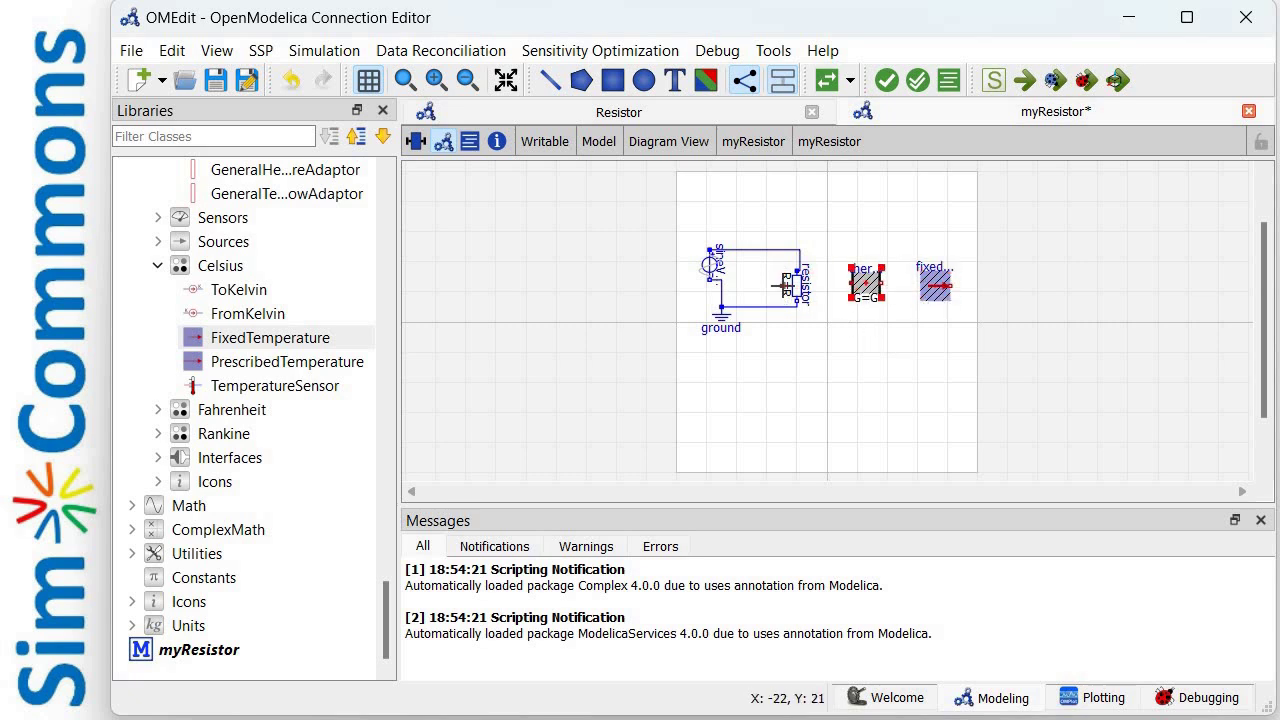
{"action": "left_click", "coordinate": [782, 286]}
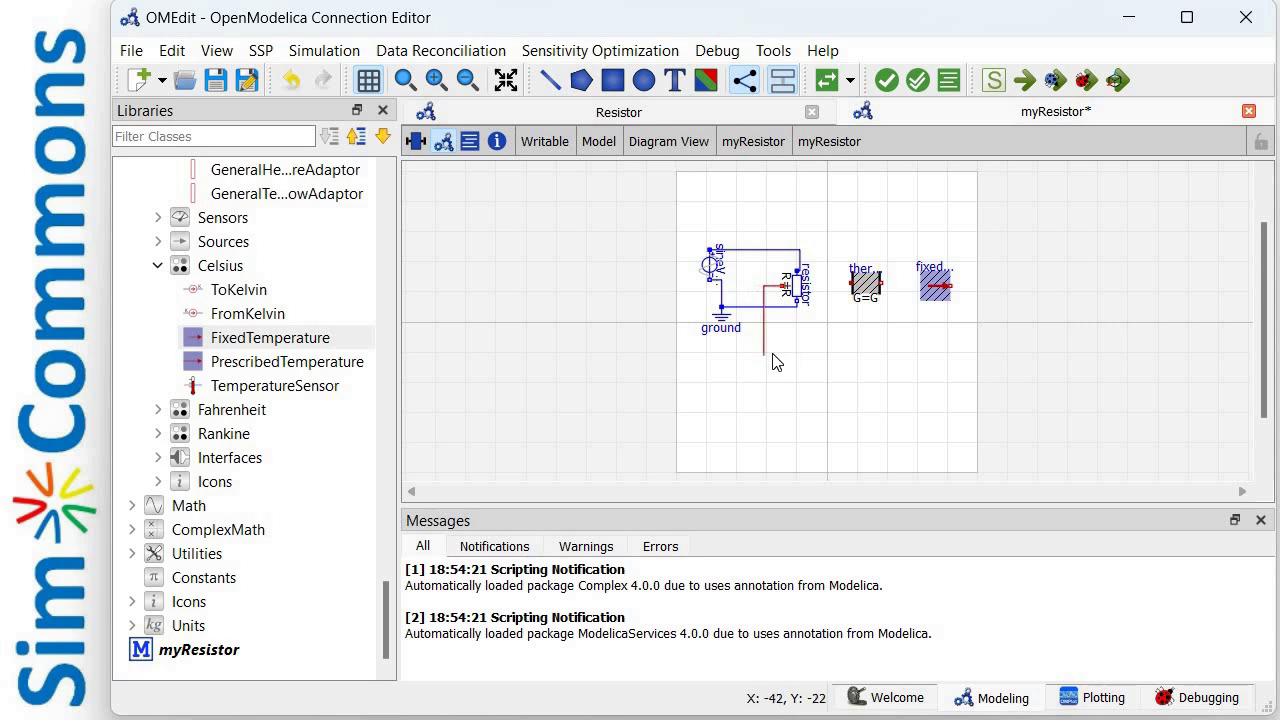
{"action": "left_click", "coordinate": [771, 354]}
{"action": "left_click", "coordinate": [833, 359]}
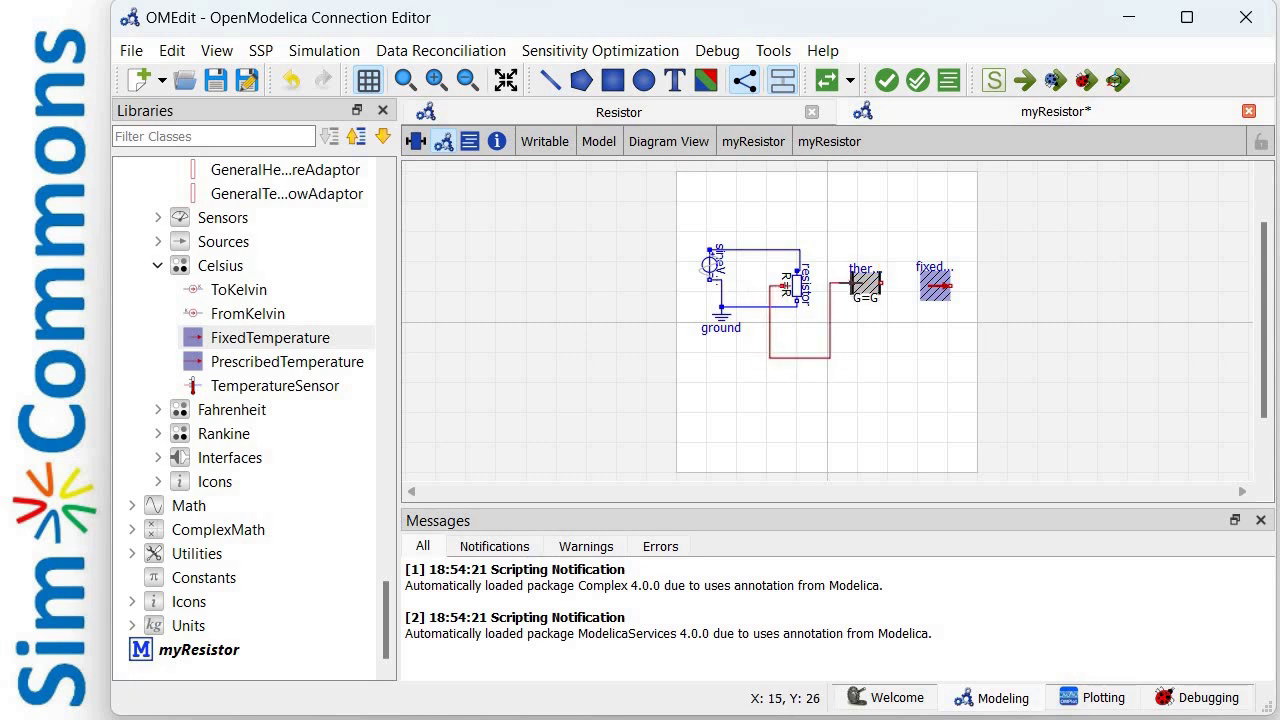
Step: Rotate the fixed temperature component clockwise twice so its port faces the thermal conductor, and connect the two
{"action": "right_click", "coordinate": [930, 288]}
{"action": "left_click", "coordinate": [1000, 509]}
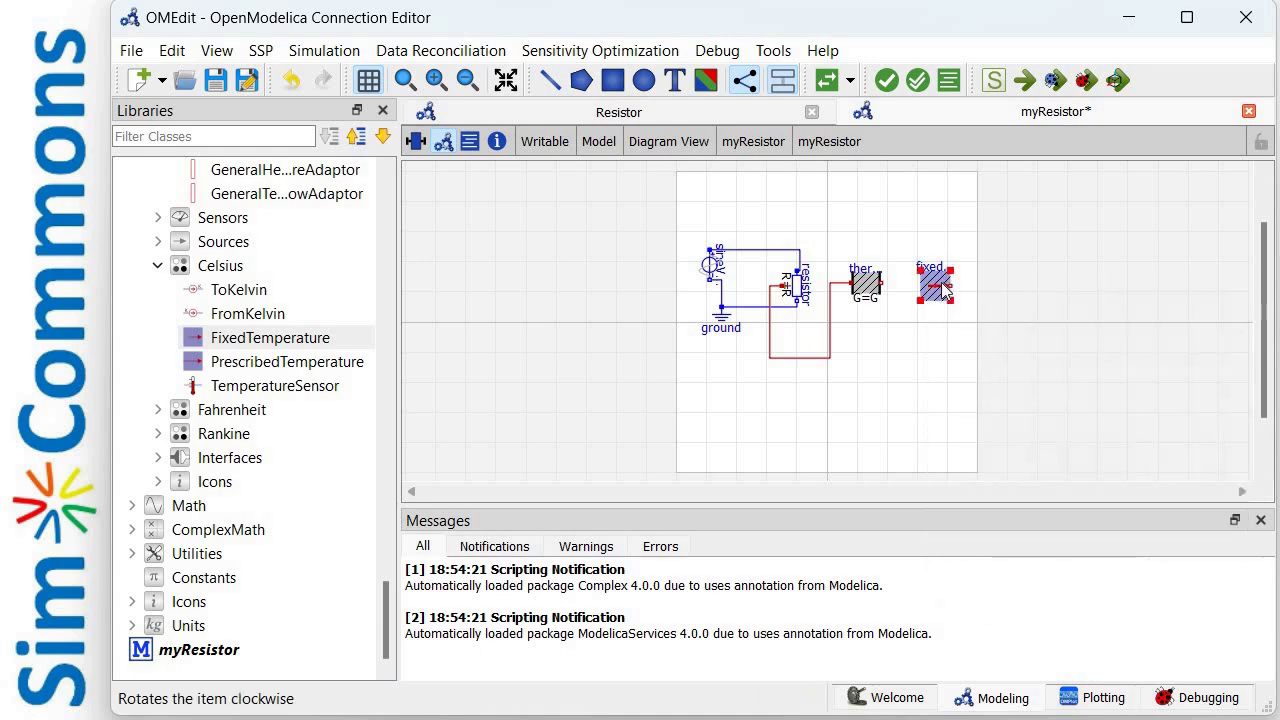
{"action": "right_click", "coordinate": [942, 290]}
{"action": "left_click", "coordinate": [1000, 509]}
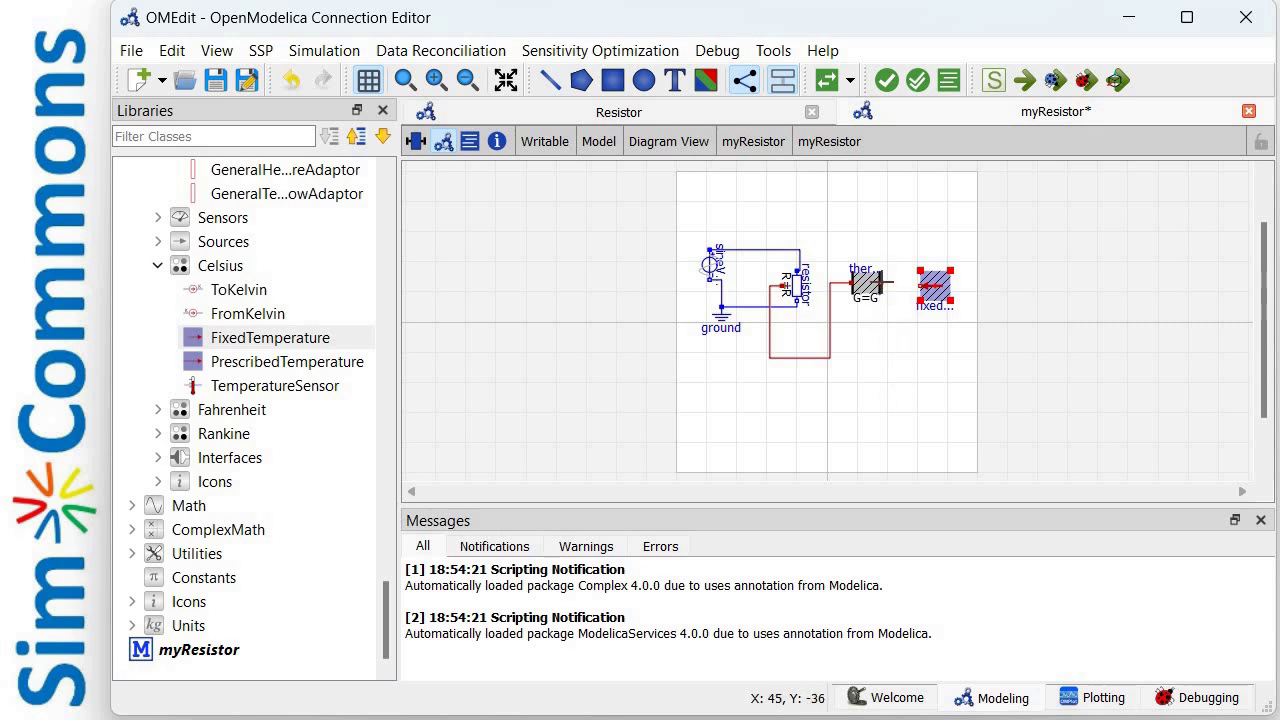
{"action": "left_click", "coordinate": [881, 285]}
{"action": "left_click", "coordinate": [920, 286]}
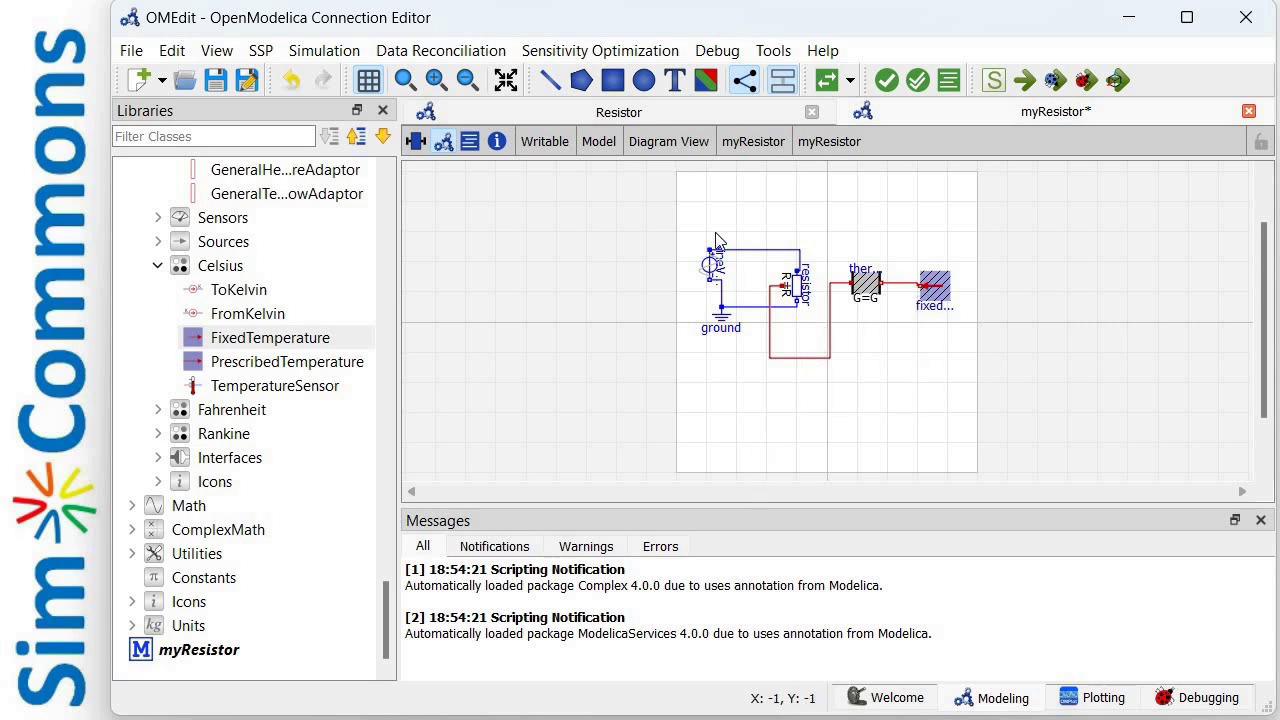
Step: Consult the Resistor example's sine voltage source, and set the amplitude of the myResistor source to 220 V and its phase to 0 deg
{"action": "left_click", "coordinate": [614, 112]}
{"action": "double_click", "coordinate": [724, 272]}
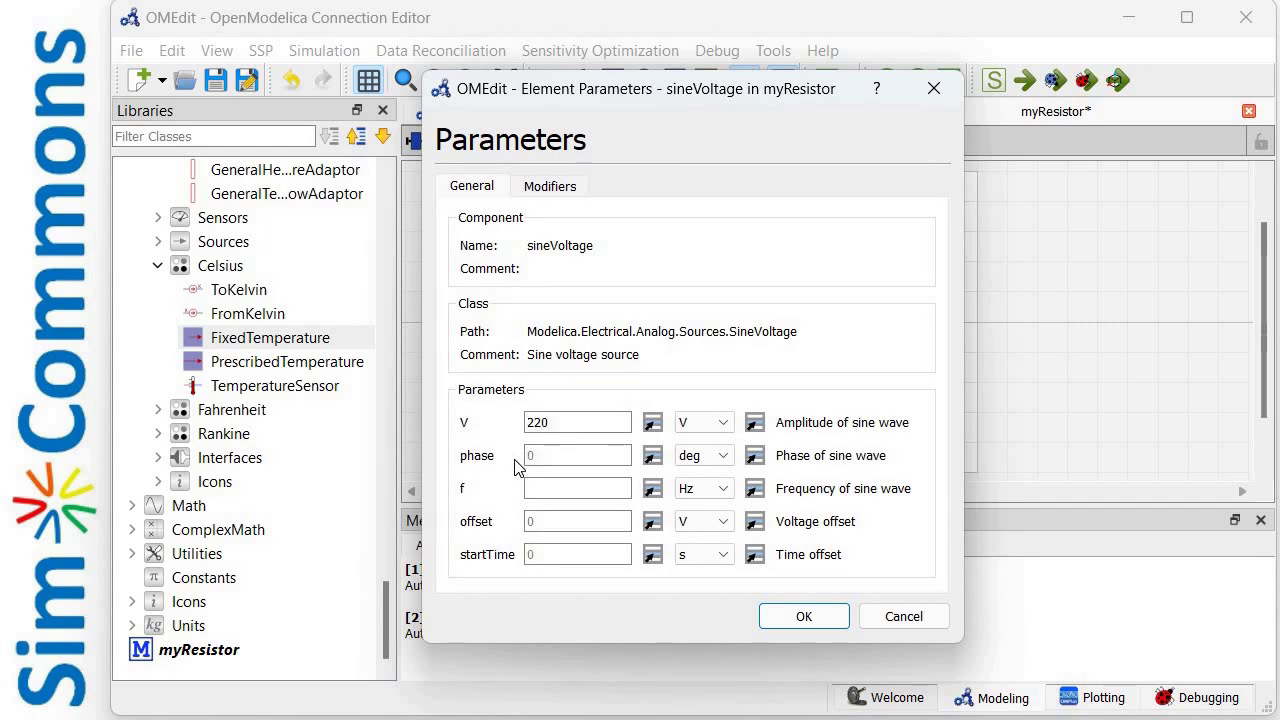
{"action": "left_click", "coordinate": [550, 459]}
{"action": "type", "text": "0"}
{"action": "left_click", "coordinate": [804, 616]}
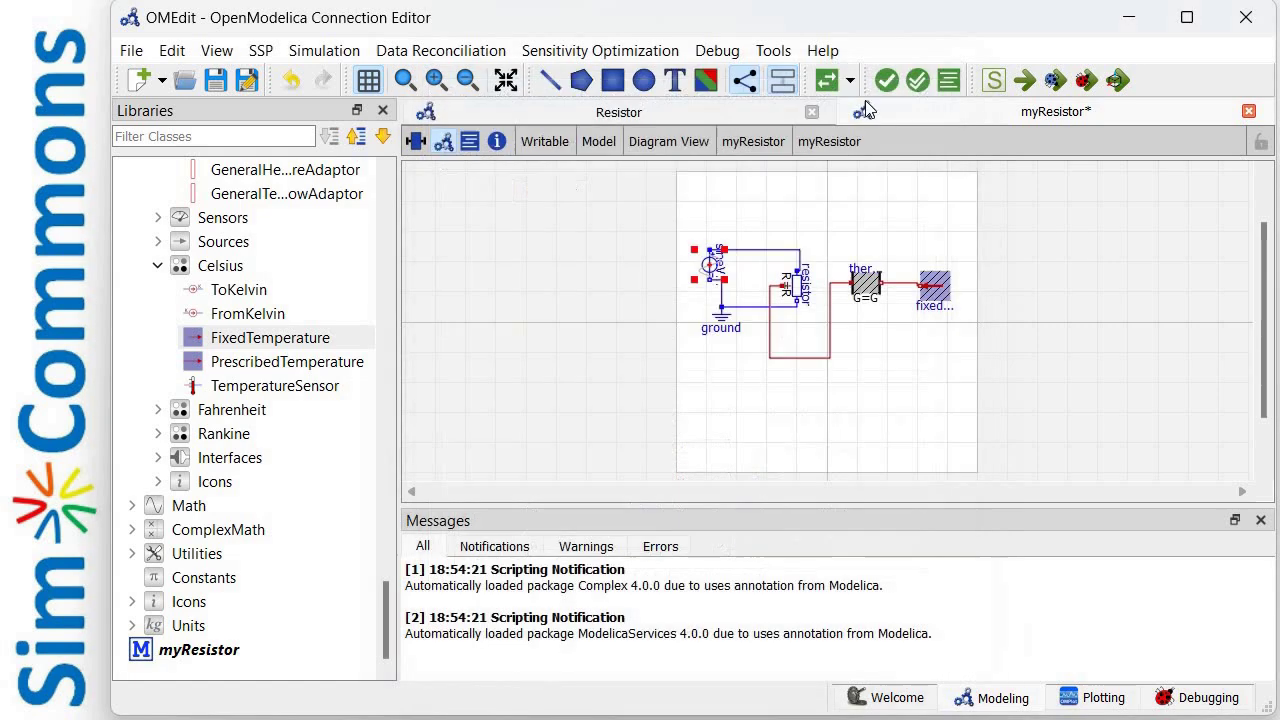
Step: Look up the resistance, reference temperature and temperature coefficient of the resistor in the Resistor example
{"action": "left_click", "coordinate": [632, 116]}
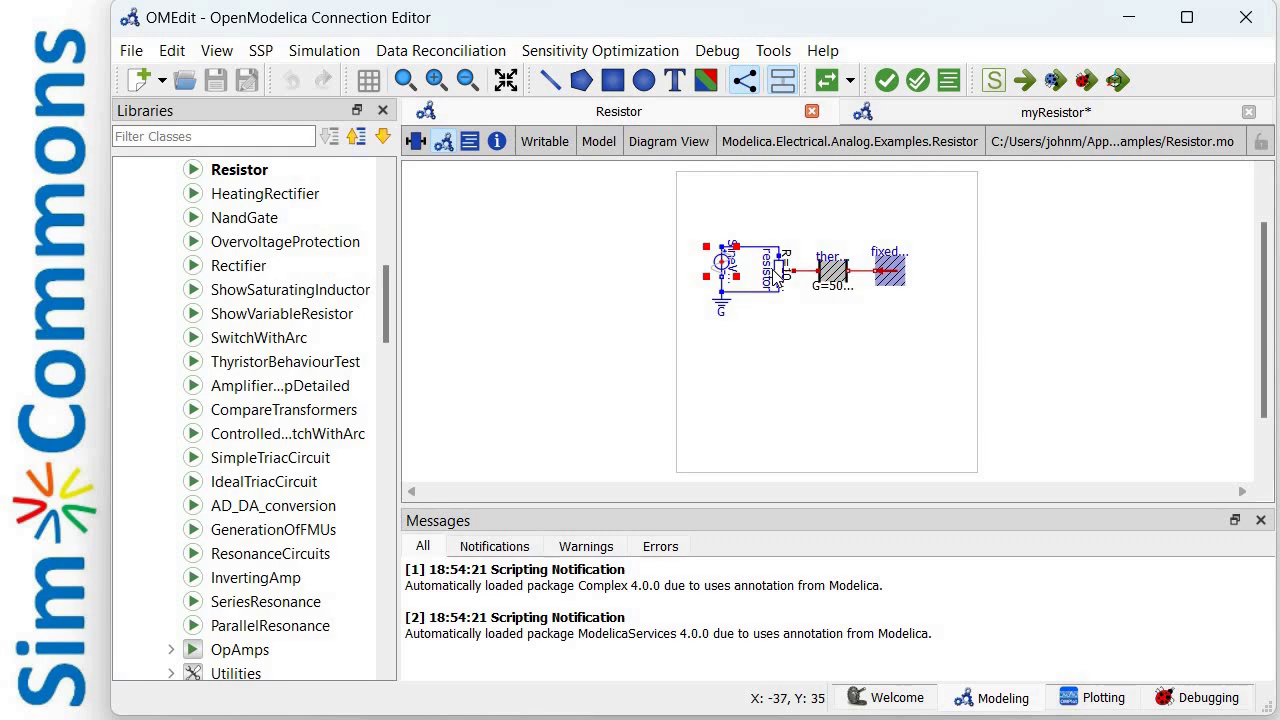
{"action": "double_click", "coordinate": [778, 278]}
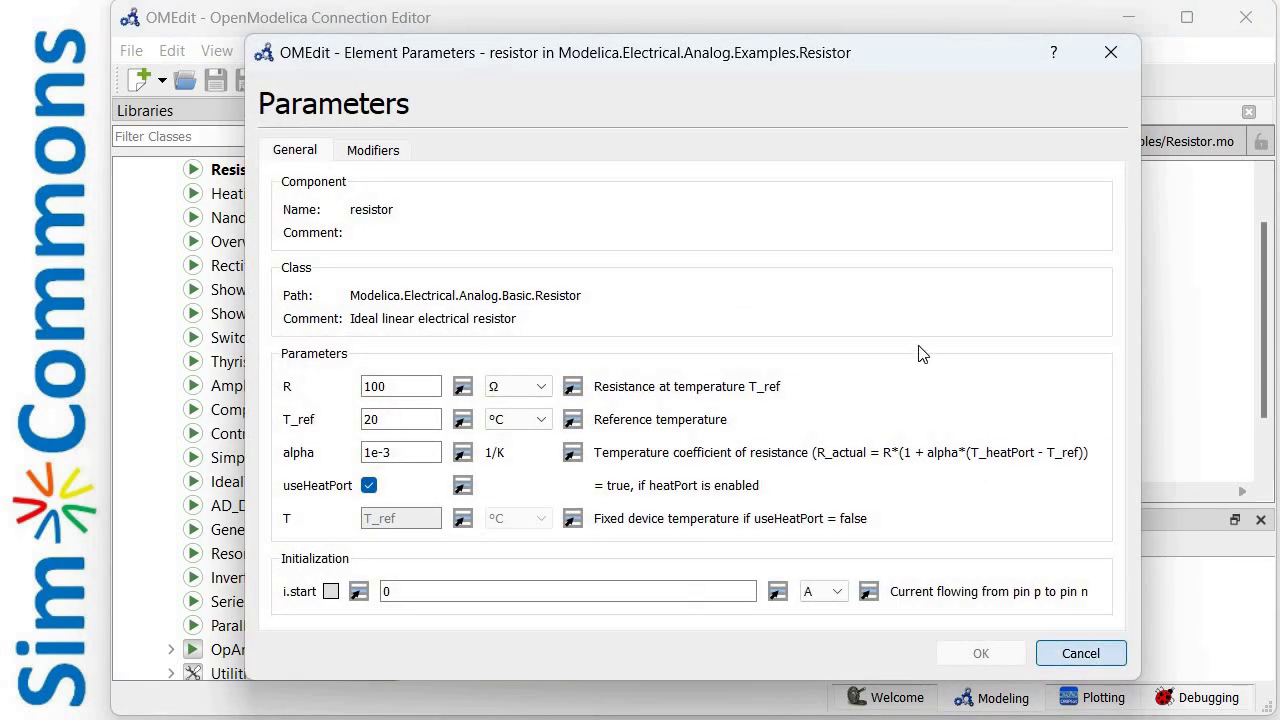
{"action": "key", "text": "Escape"}
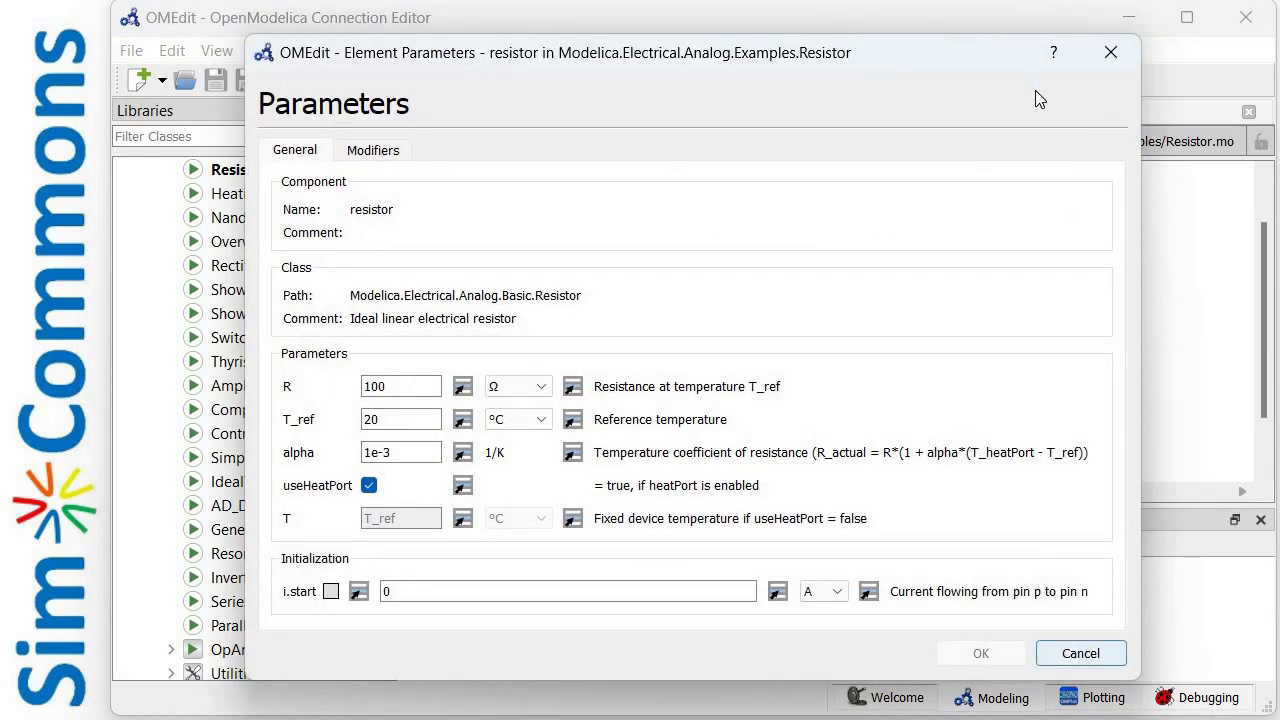
{"action": "key", "text": "Escape"}
Step: Set the myResistor resistor's R to 100 Ω, T_ref to 20 °C and alpha to 1e-3
{"action": "left_click", "coordinate": [1047, 115]}
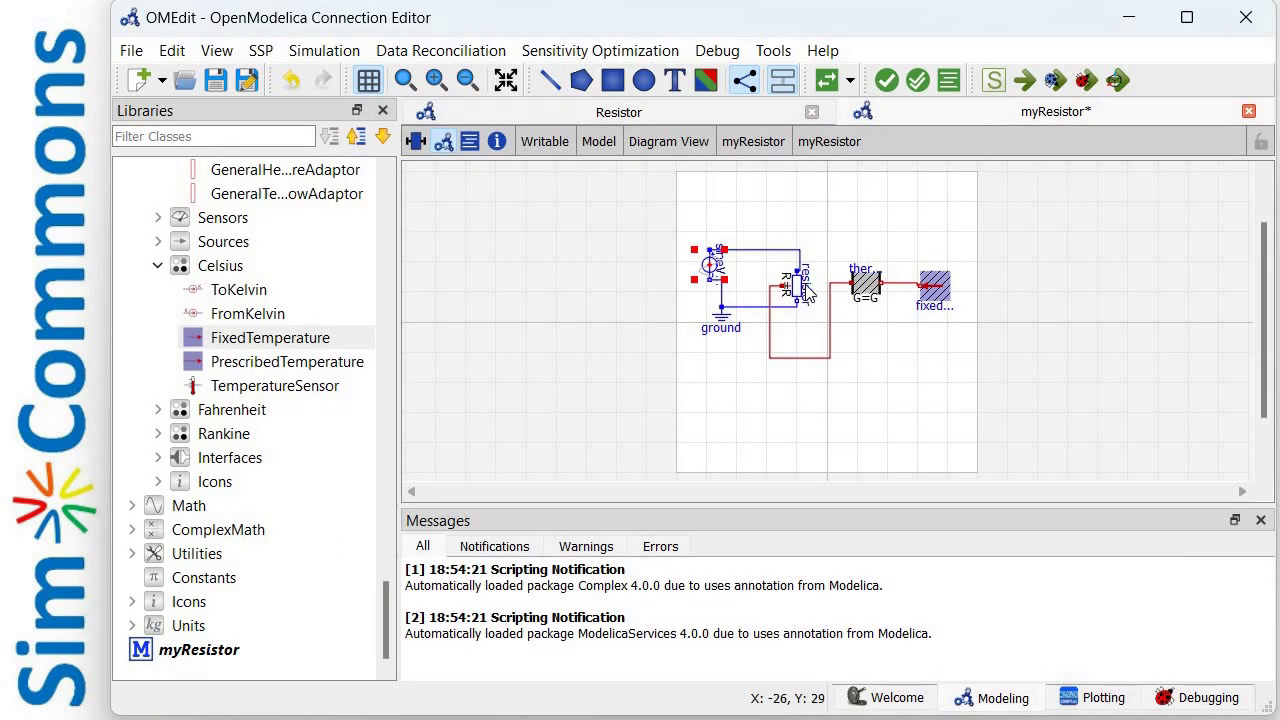
{"action": "double_click", "coordinate": [808, 292]}
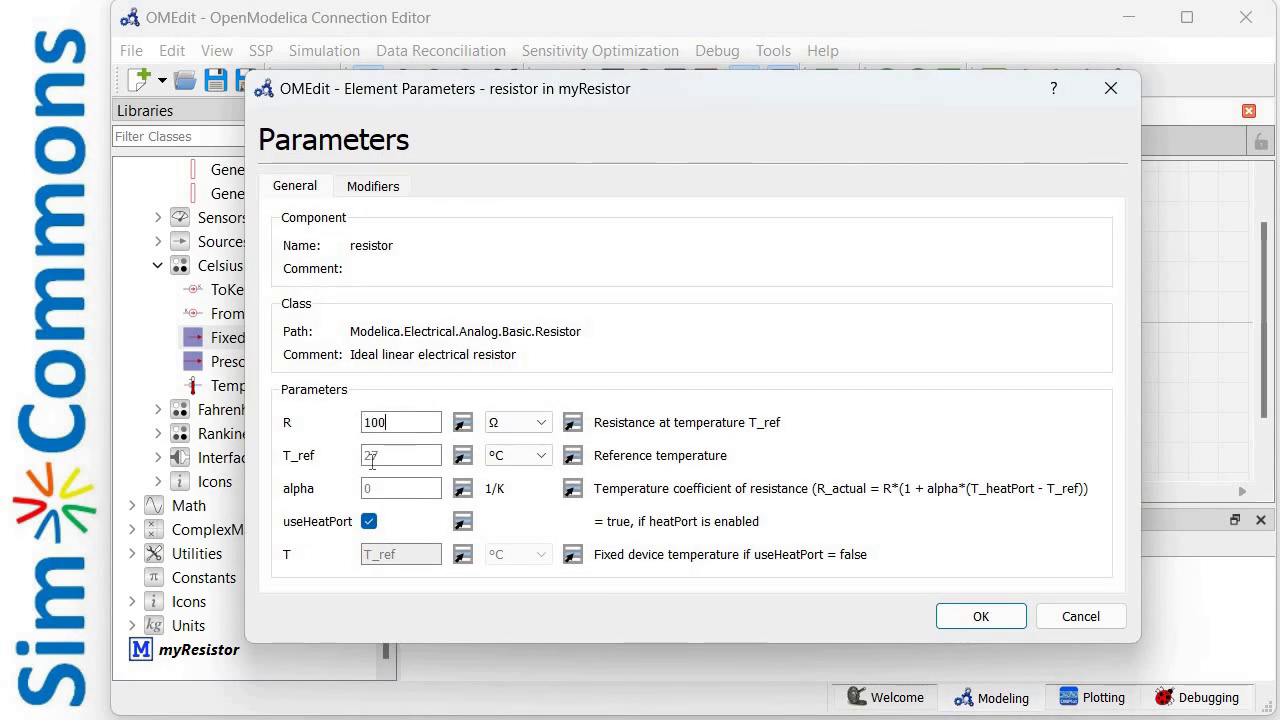
{"action": "type", "text": "20"}
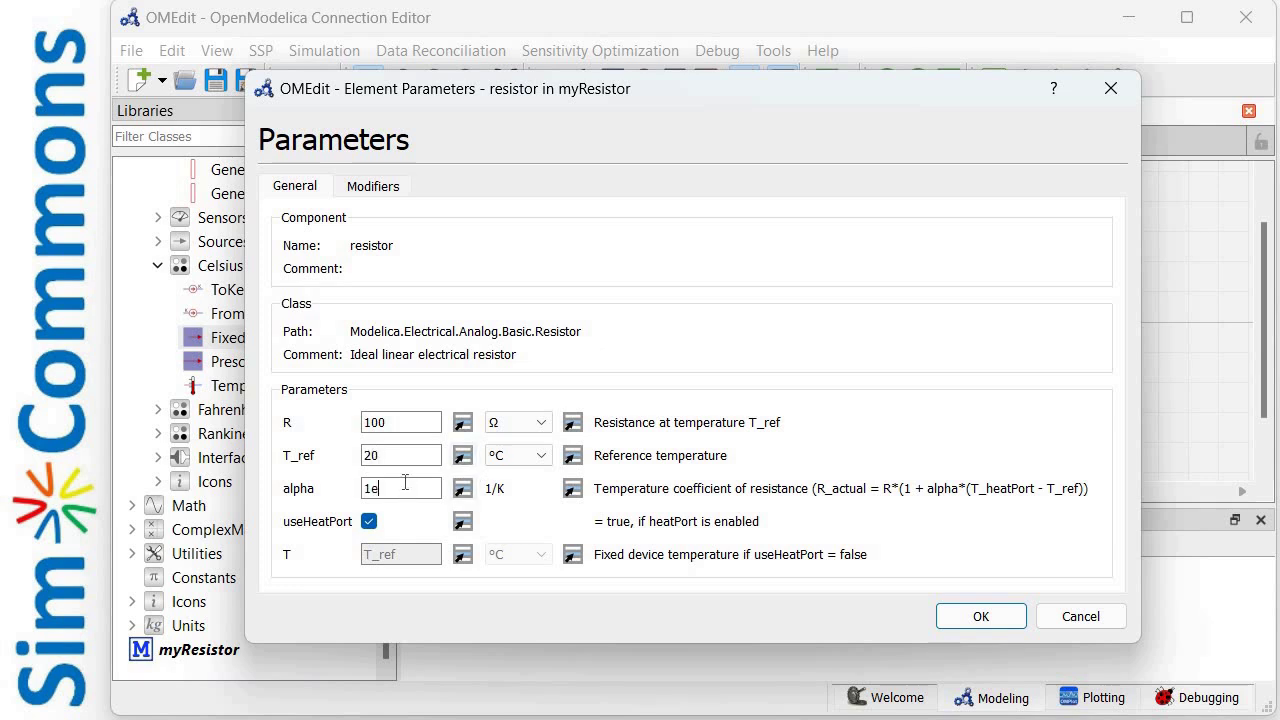
{"action": "left_click", "coordinate": [405, 483]}
{"action": "type", "text": "1e-3"}
{"action": "left_click", "coordinate": [1000, 610]}
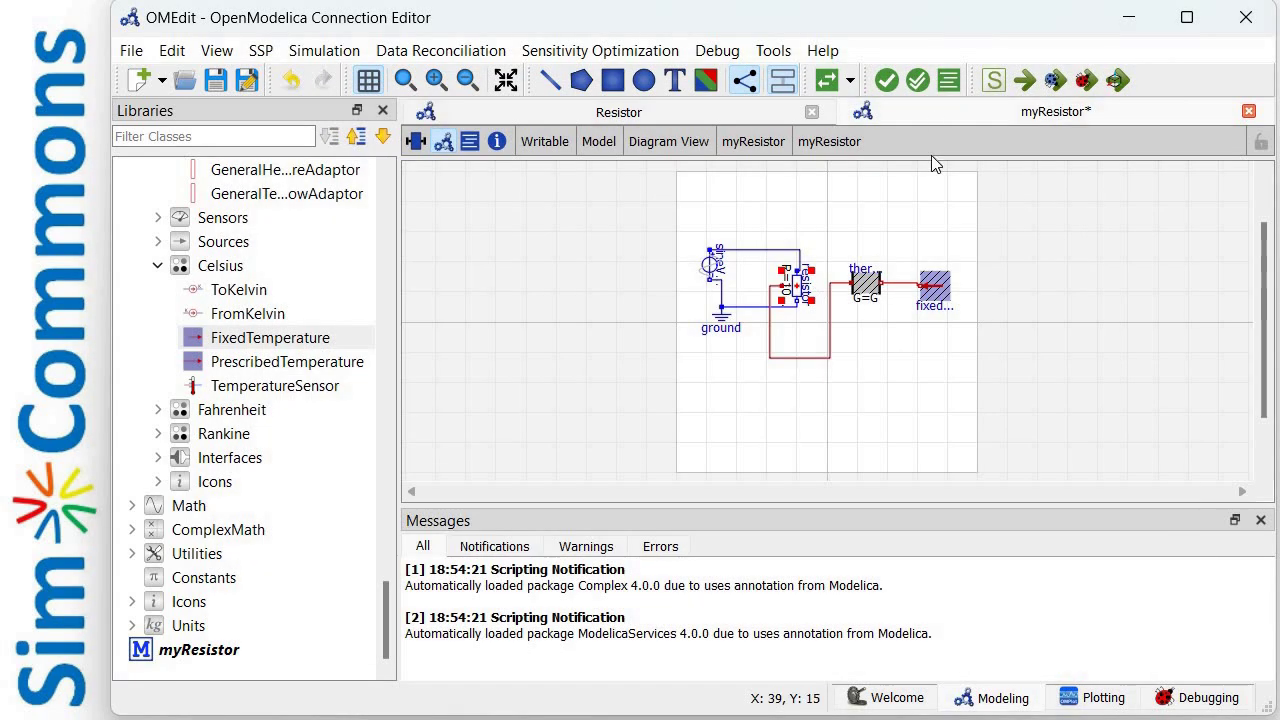
Step: Look up the parameters of the thermal conductor and the fixed temperature component in the Resistor example
{"action": "left_click", "coordinate": [670, 112]}
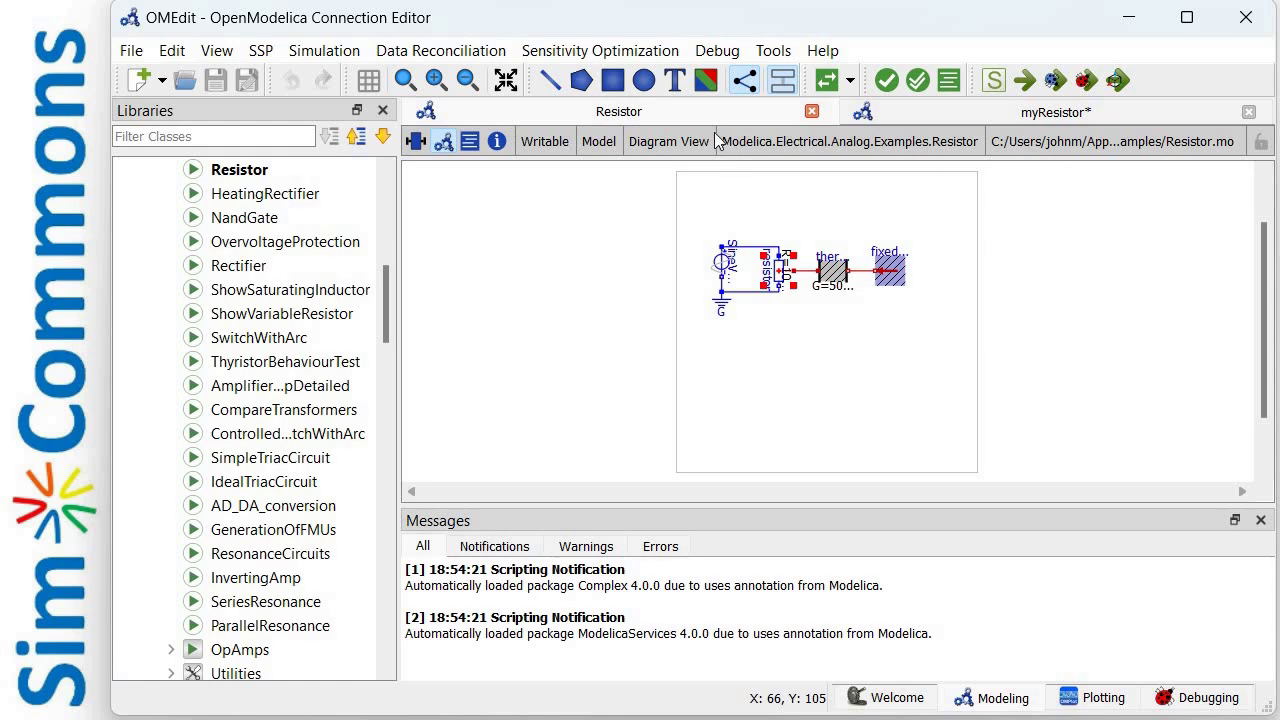
{"action": "double_click", "coordinate": [830, 272]}
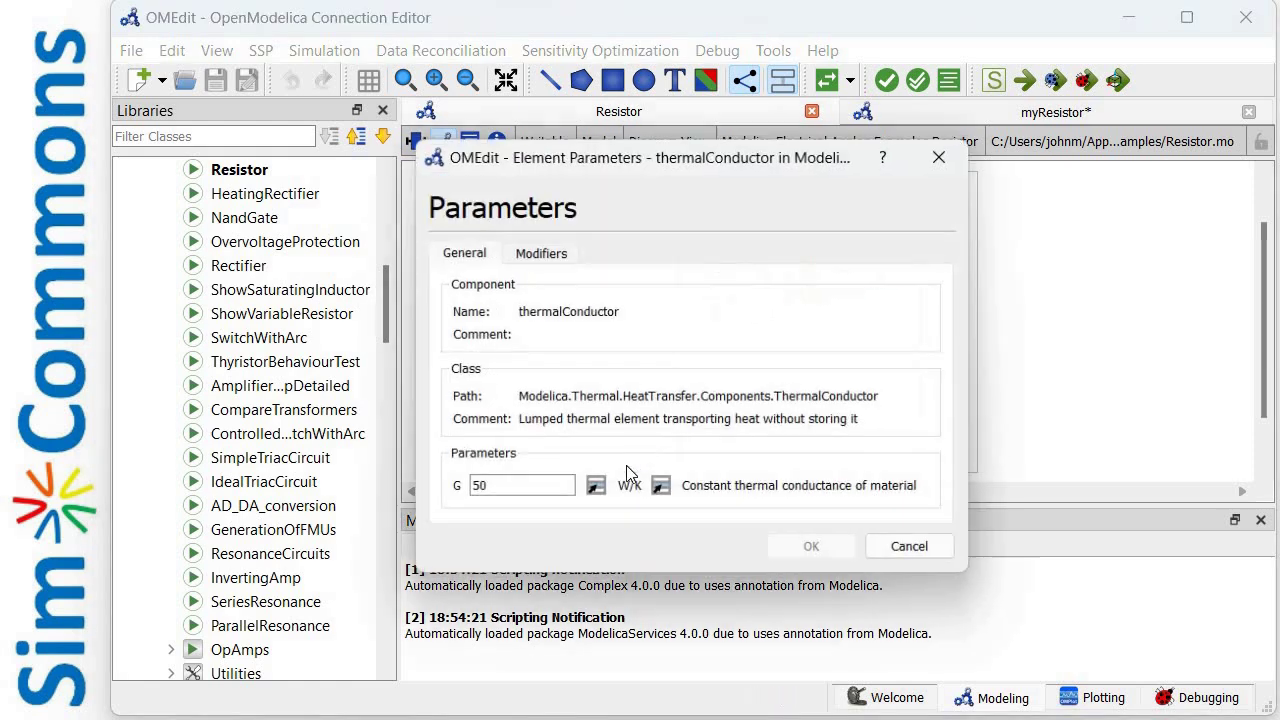
{"action": "left_click", "coordinate": [910, 549]}
{"action": "double_click", "coordinate": [885, 276]}
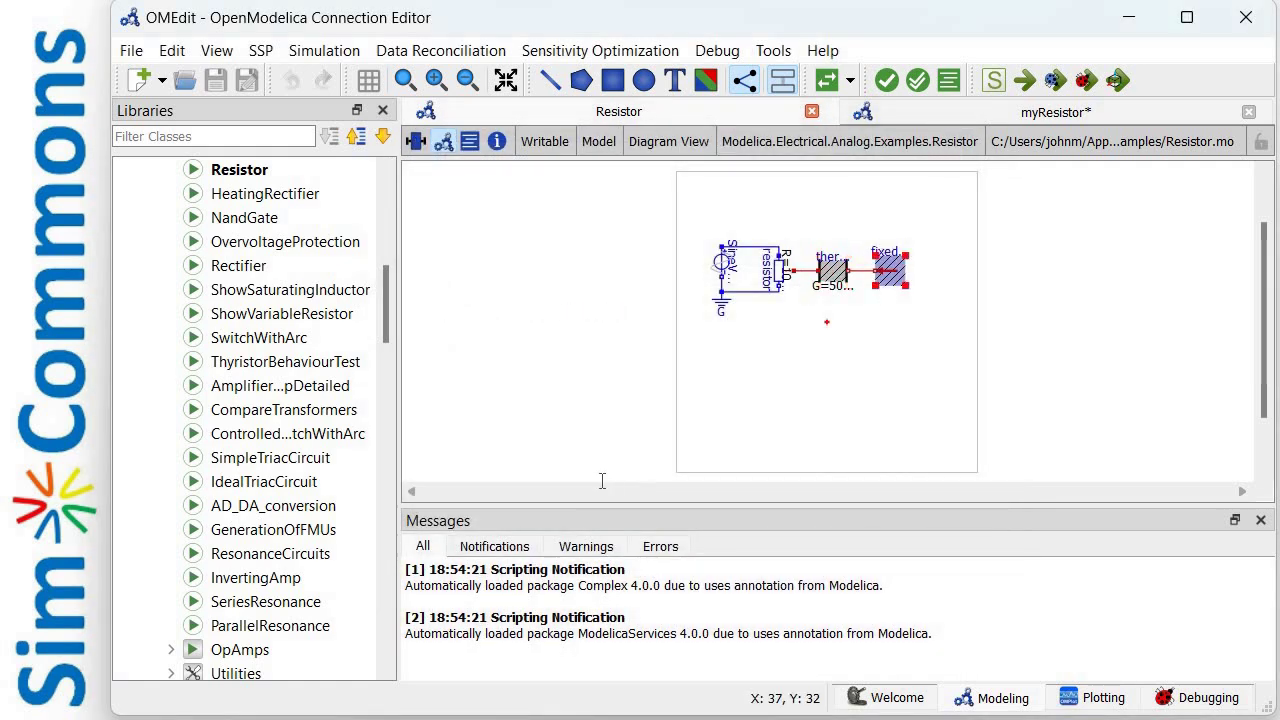
{"action": "left_click", "coordinate": [874, 551]}
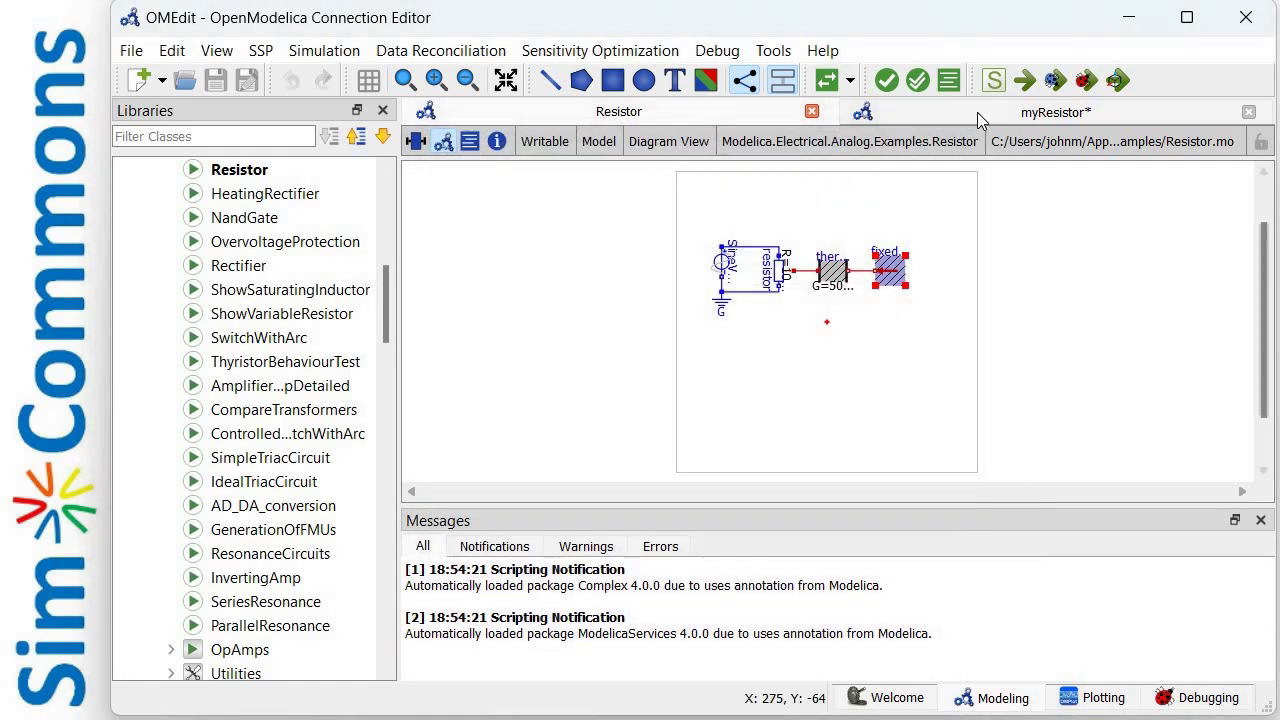
Step: Return to myResistor and set the thermal conductor's conductance G to 50 W/K
{"action": "left_click", "coordinate": [977, 112]}
{"action": "double_click", "coordinate": [862, 290]}
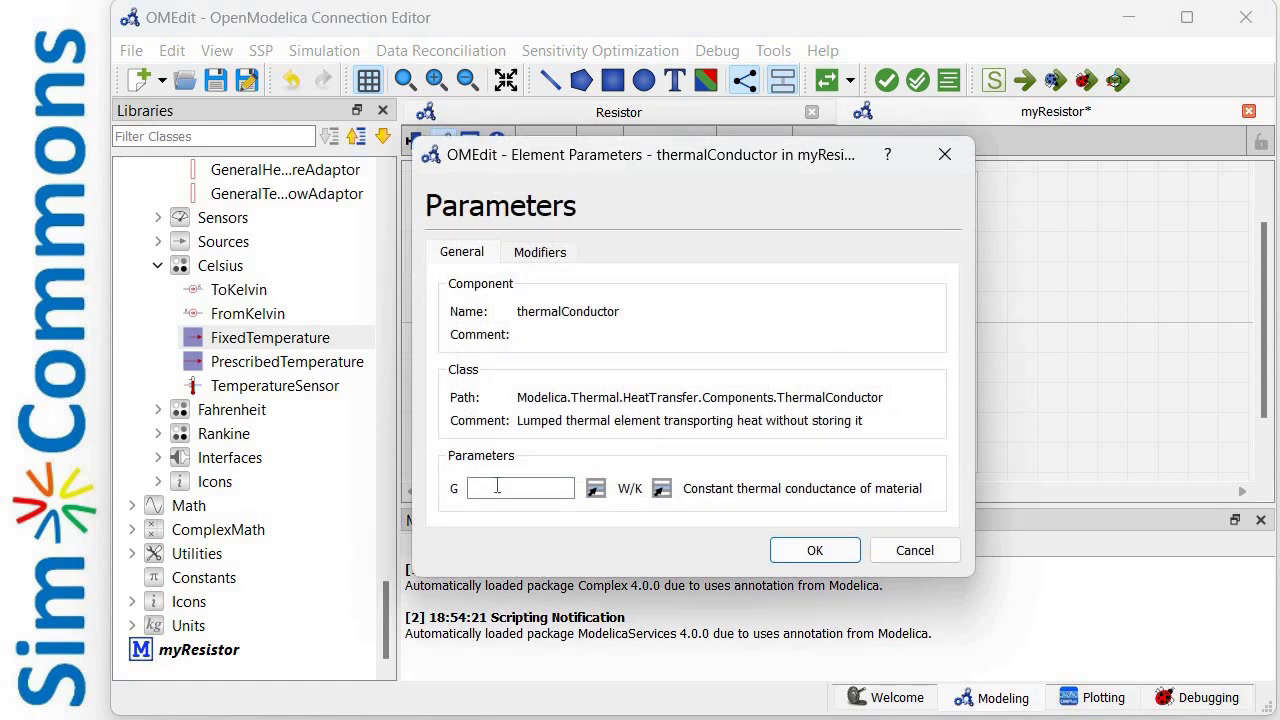
{"action": "type", "text": "50"}
{"action": "left_click", "coordinate": [815, 551]}
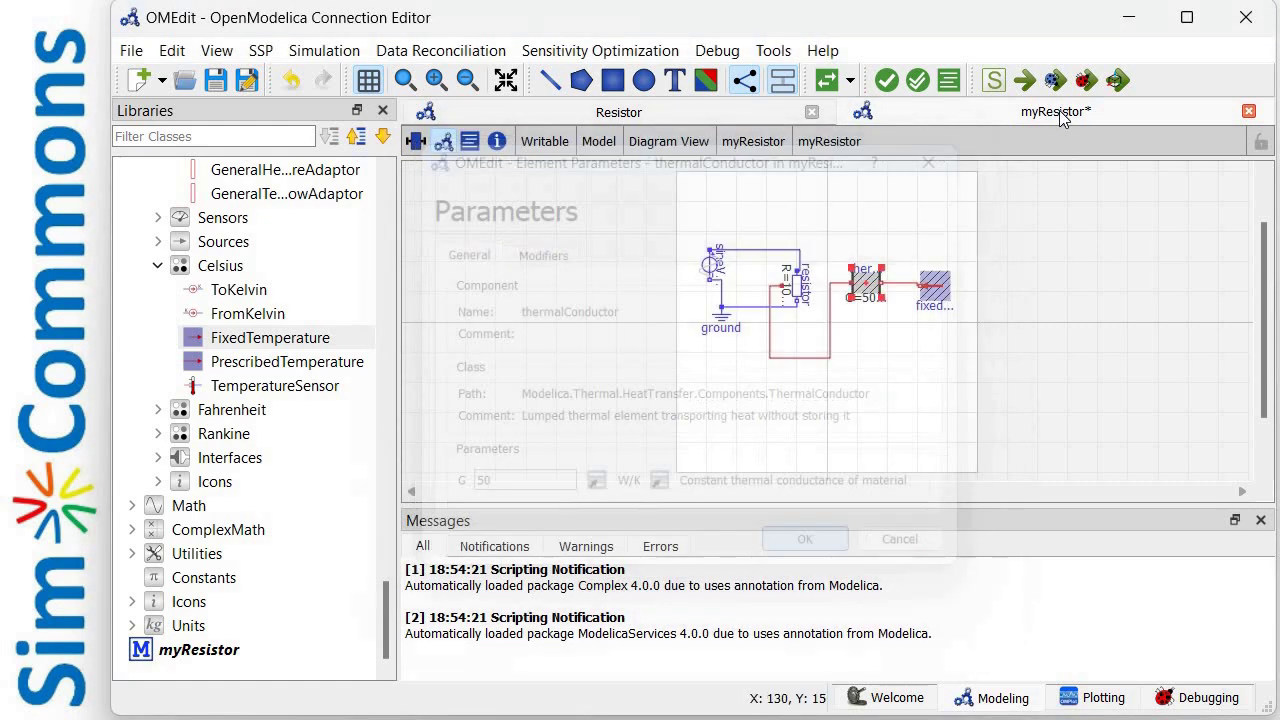
Step: Set the fixed temperature component's temperature T to 20 °C
{"action": "double_click", "coordinate": [929, 277]}
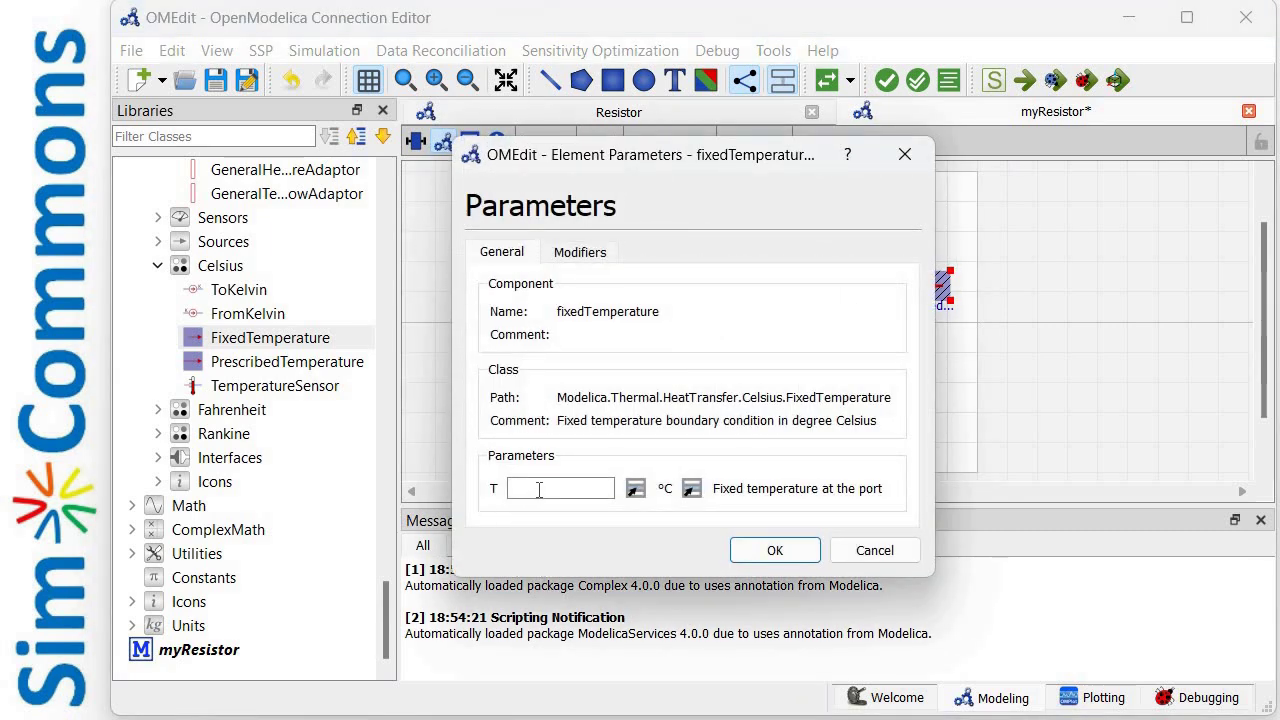
{"action": "type", "text": "20"}
{"action": "left_click", "coordinate": [772, 551]}
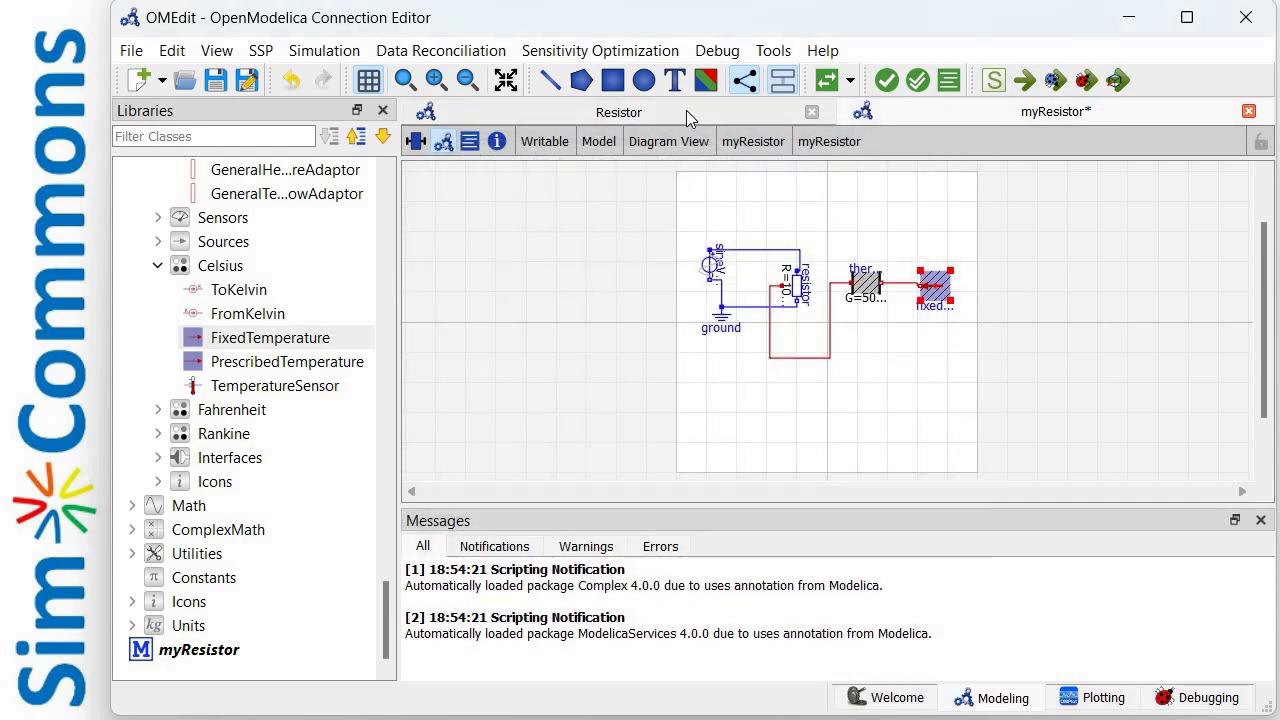
Step: Simulate the original Resistor example with its preset 0 to 5 s interval and 500 intervals, and plot the resistor's T_heatPort
{"action": "left_click", "coordinate": [686, 110]}
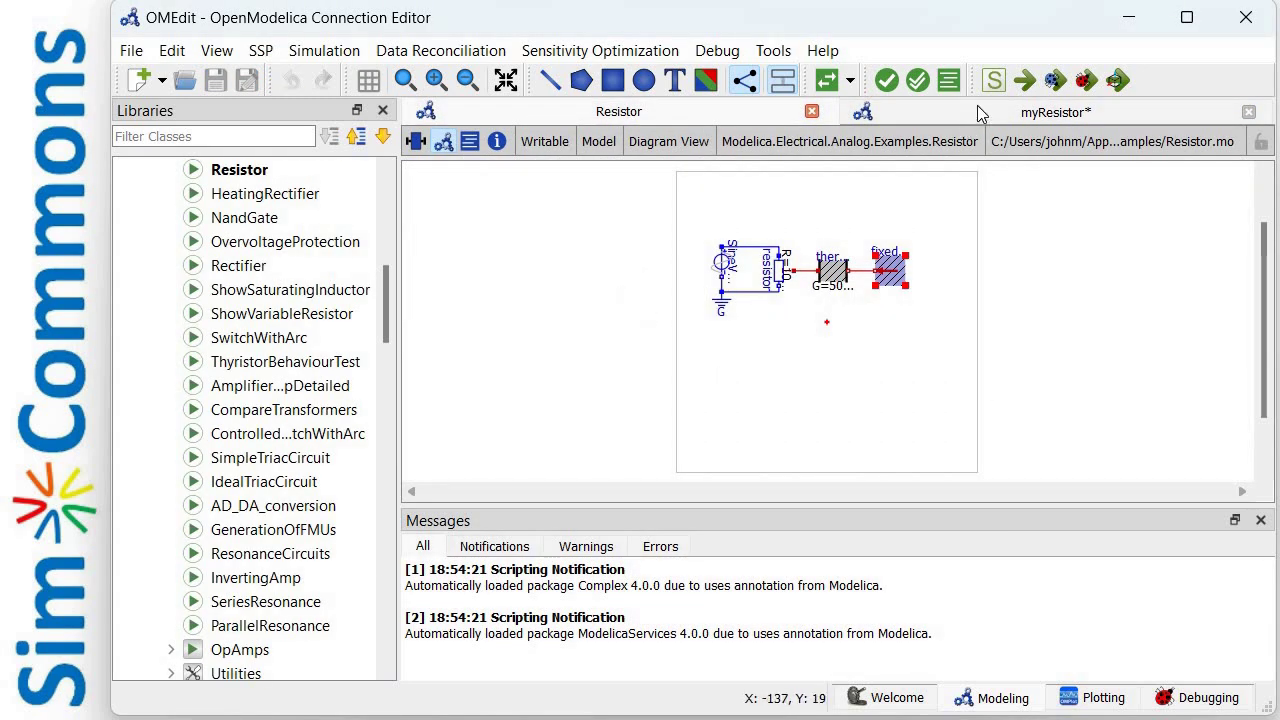
{"action": "left_click", "coordinate": [993, 80]}
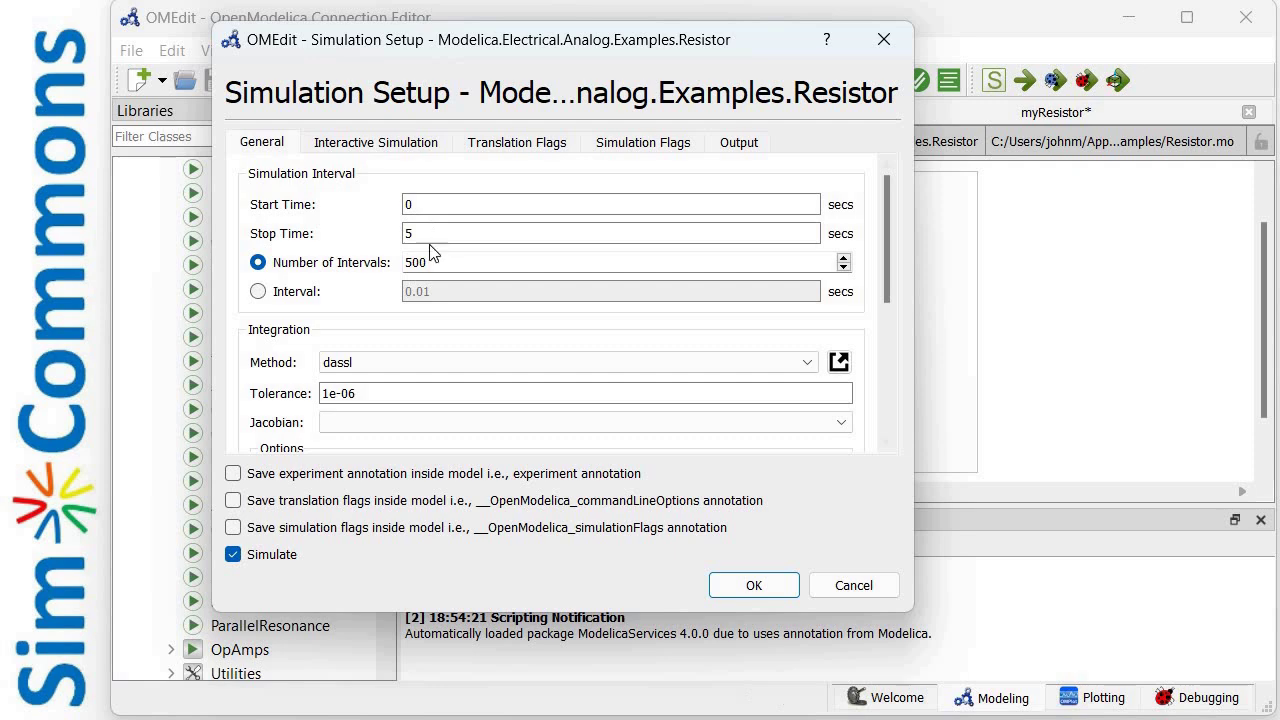
{"action": "left_click", "coordinate": [768, 586]}
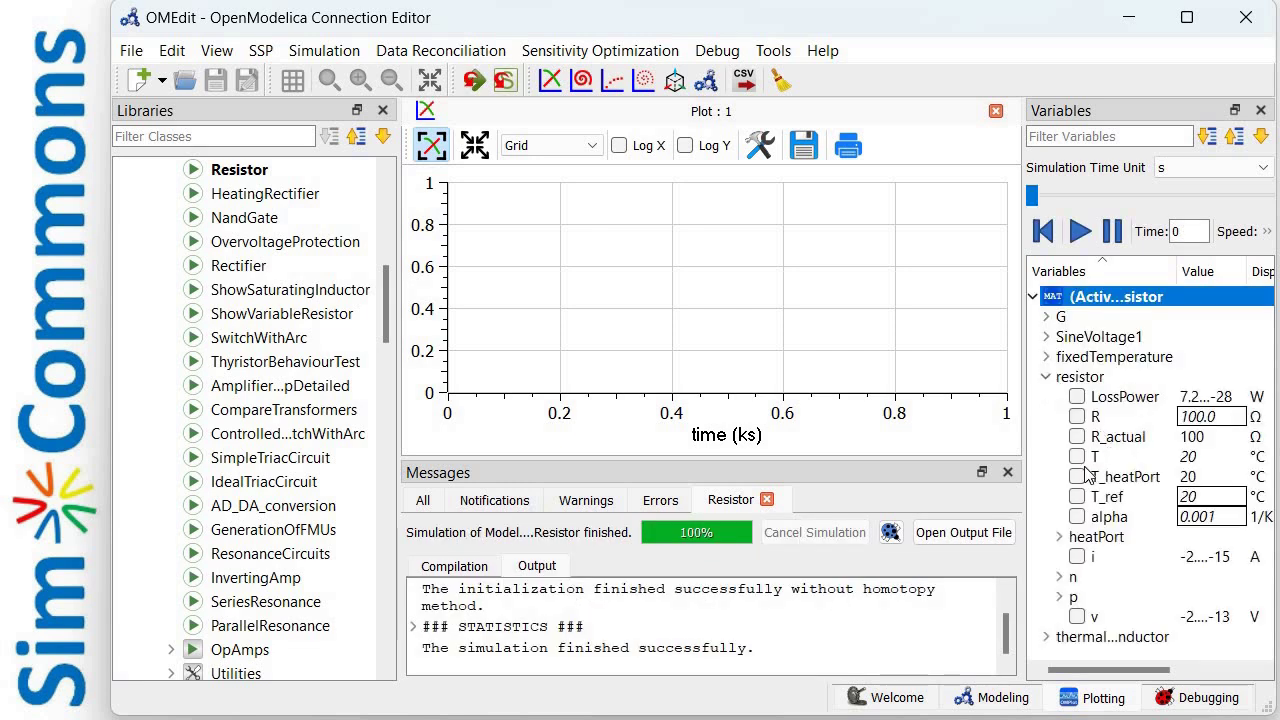
{"action": "left_click", "coordinate": [1078, 477]}
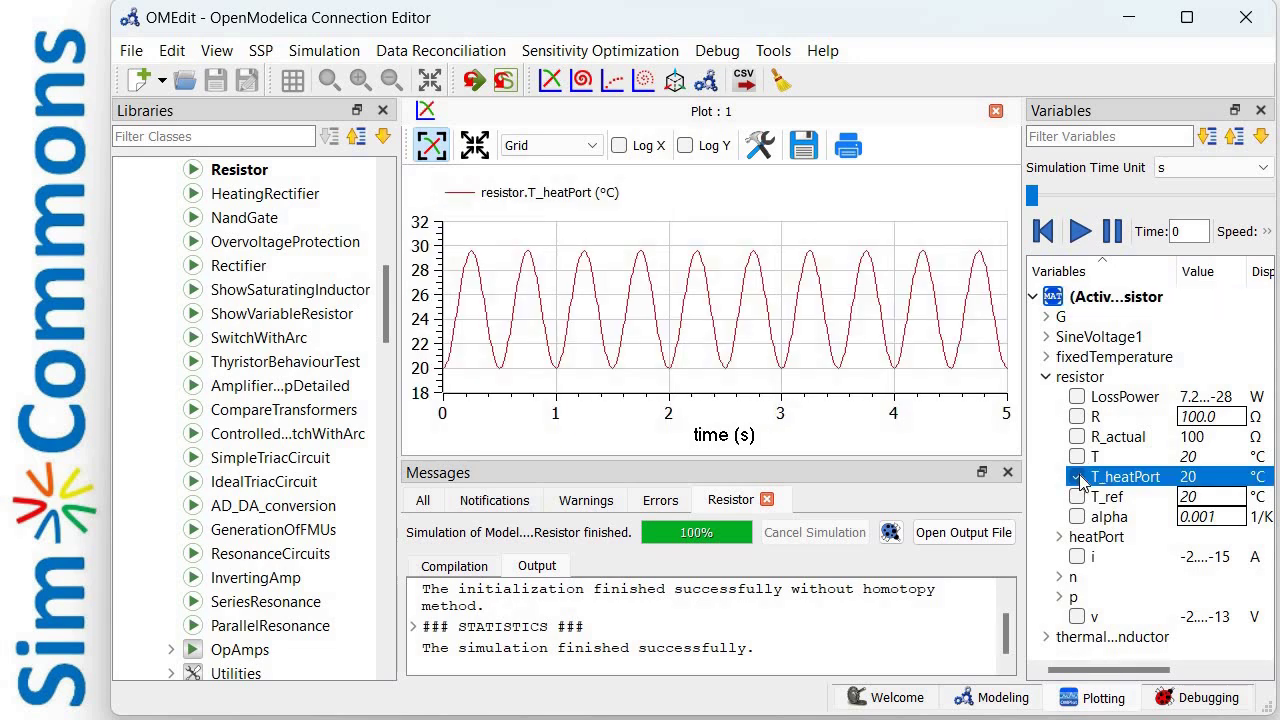
Step: Delete the Resistor example's simulation result and return to the myResistor model diagram
{"action": "right_click", "coordinate": [1085, 300]}
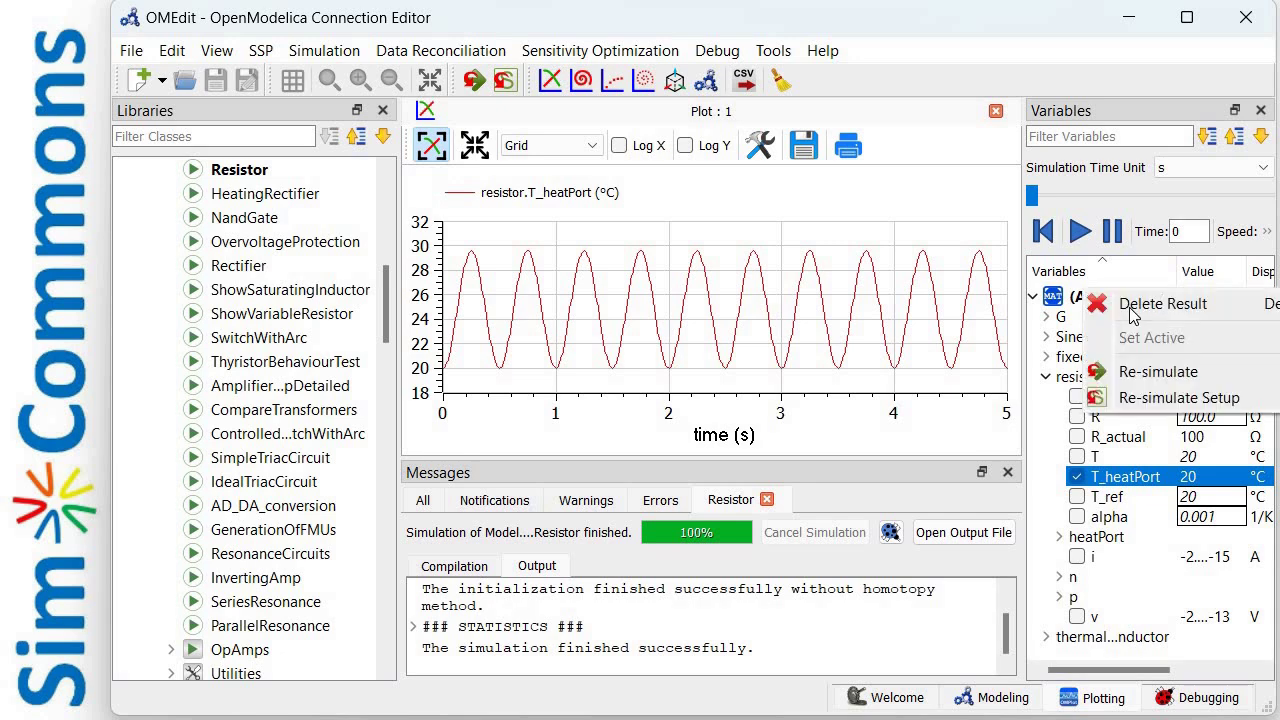
{"action": "left_click", "coordinate": [1133, 314]}
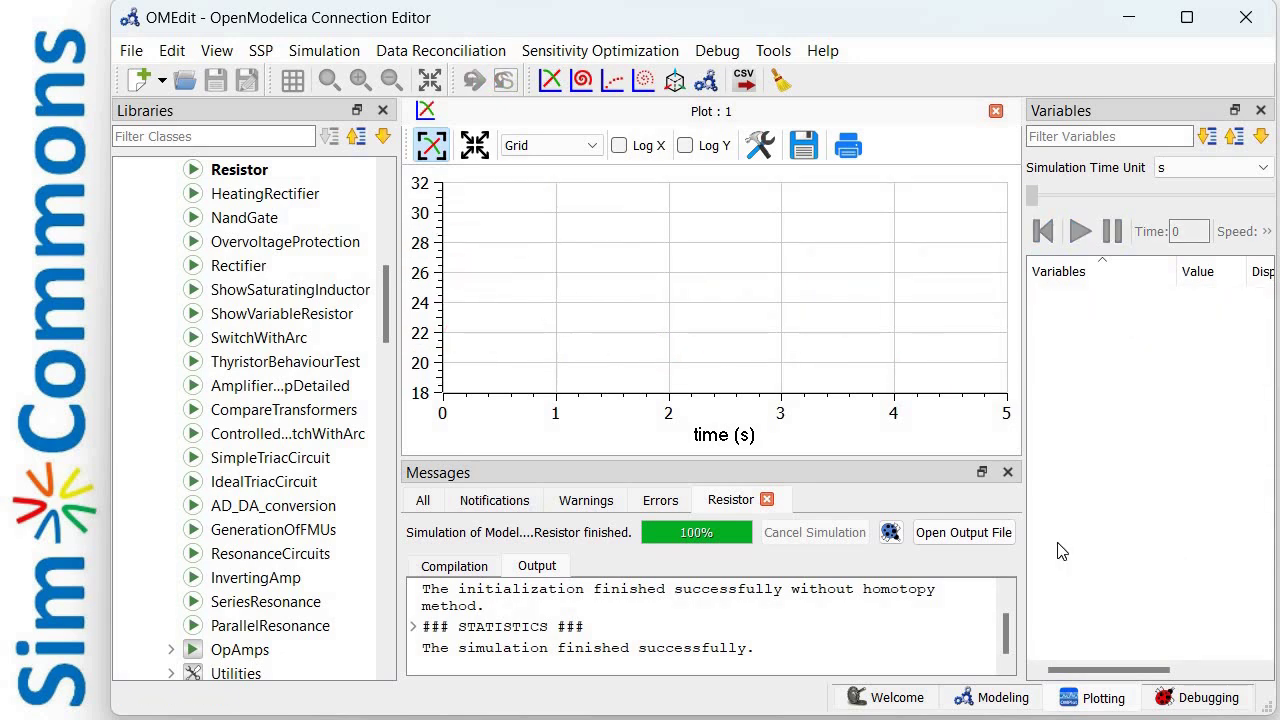
{"action": "left_click", "coordinate": [1001, 698]}
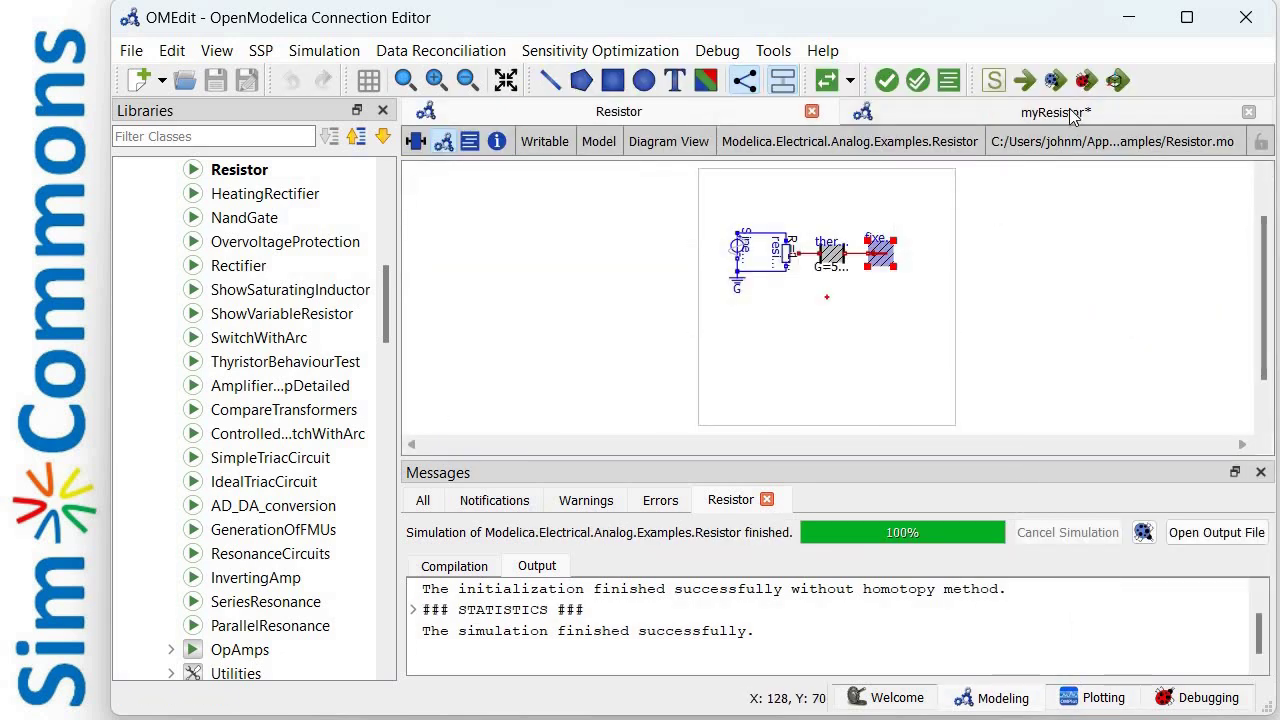
{"action": "left_click", "coordinate": [1068, 113]}
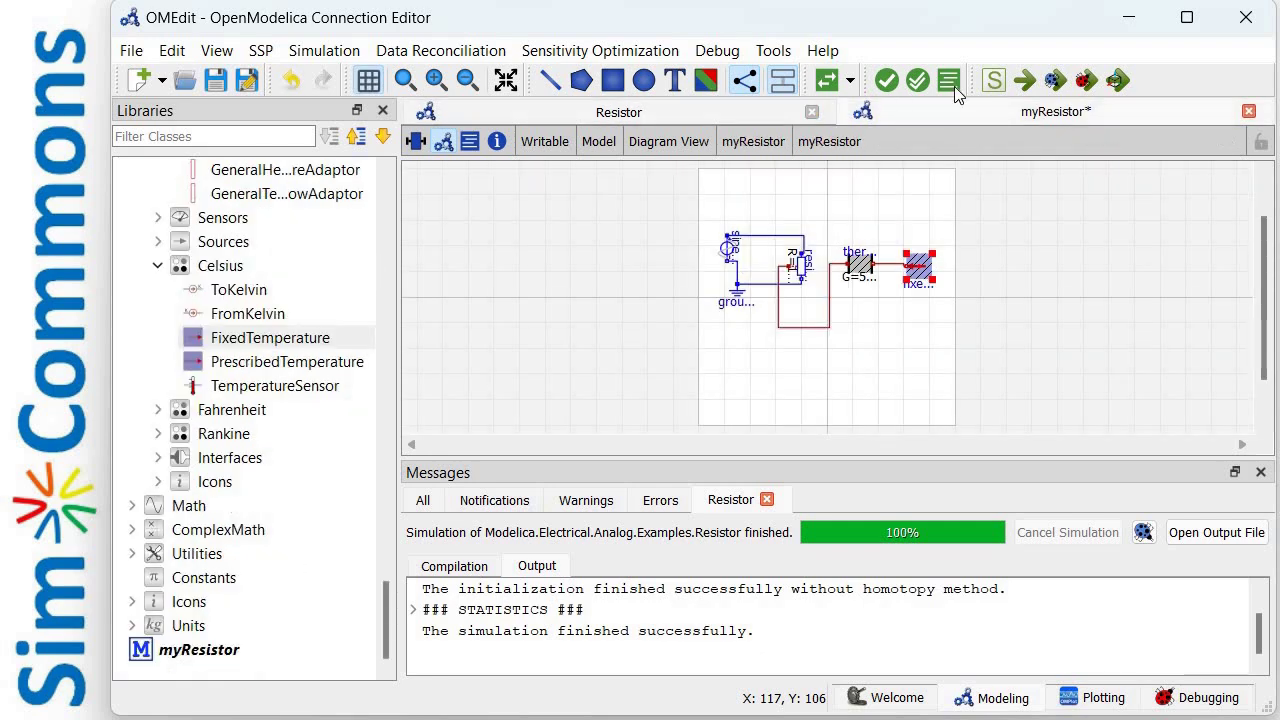
Step: Simulate myResistor with a stop time of 5 s and plot the resistor's T_heatPort
{"action": "left_click", "coordinate": [993, 80]}
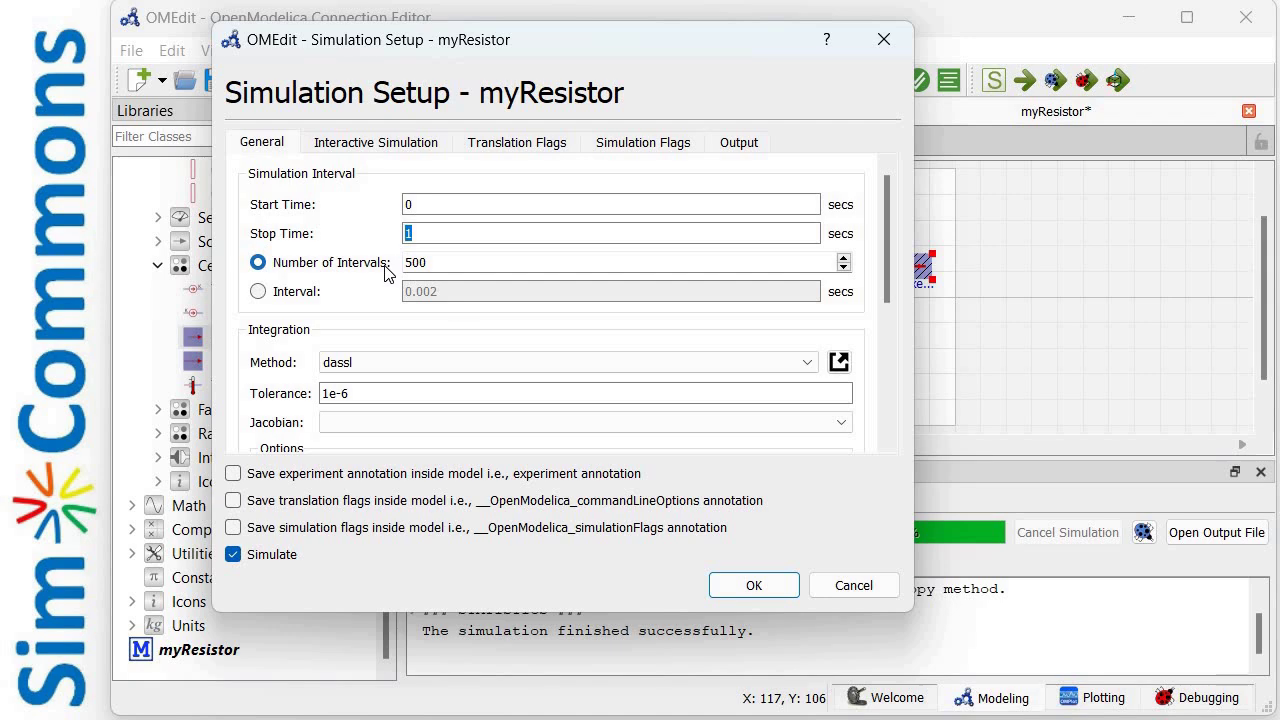
{"action": "type", "text": "5"}
{"action": "left_click", "coordinate": [768, 588]}
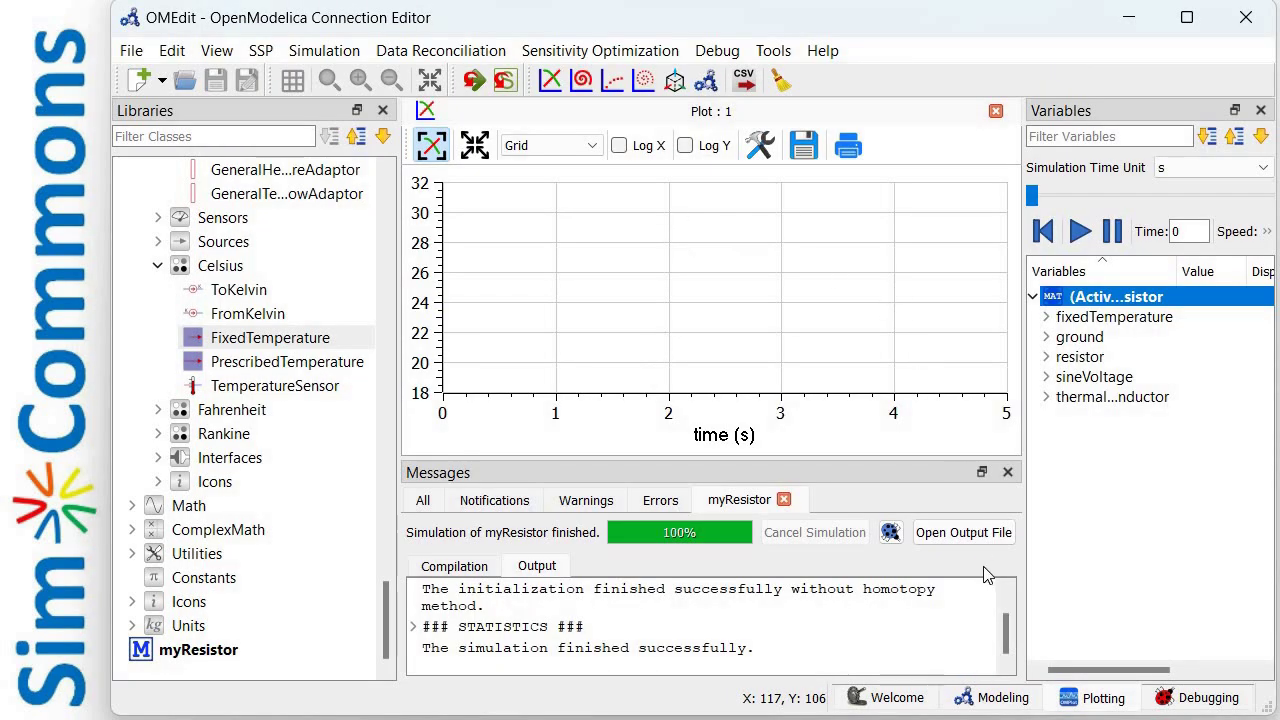
{"action": "left_click", "coordinate": [1046, 357]}
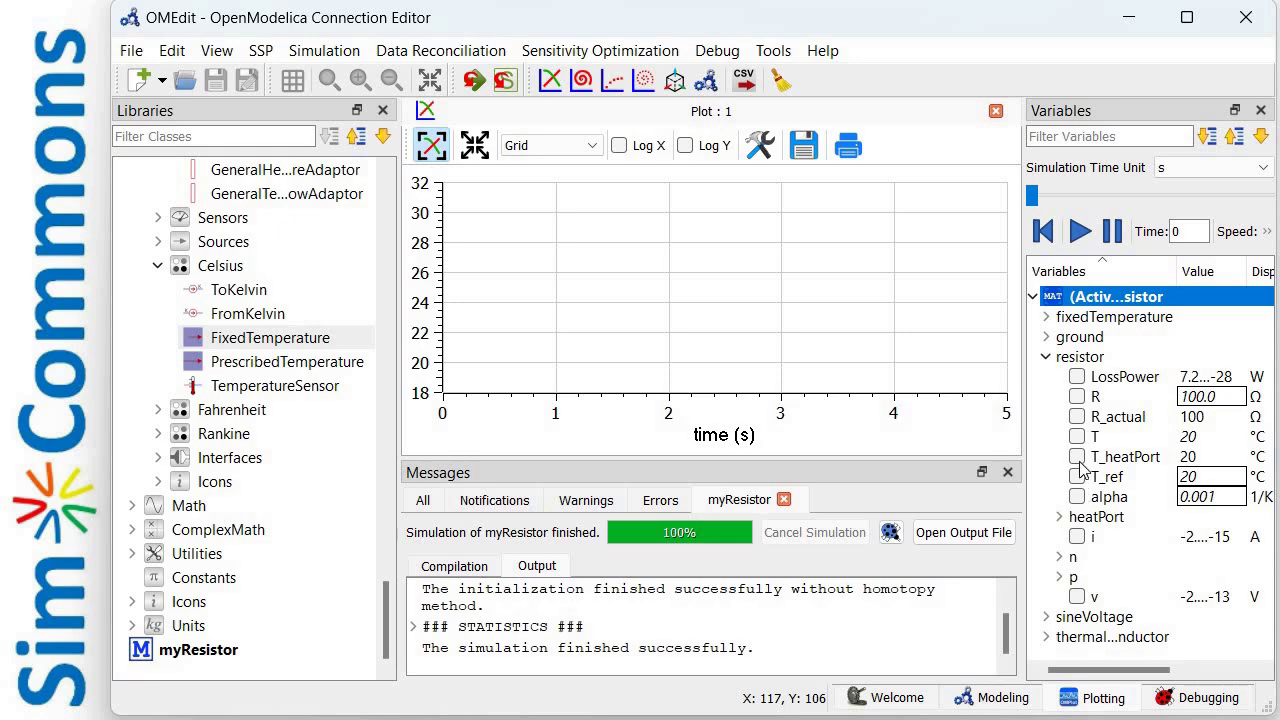
{"action": "left_click", "coordinate": [1077, 457]}
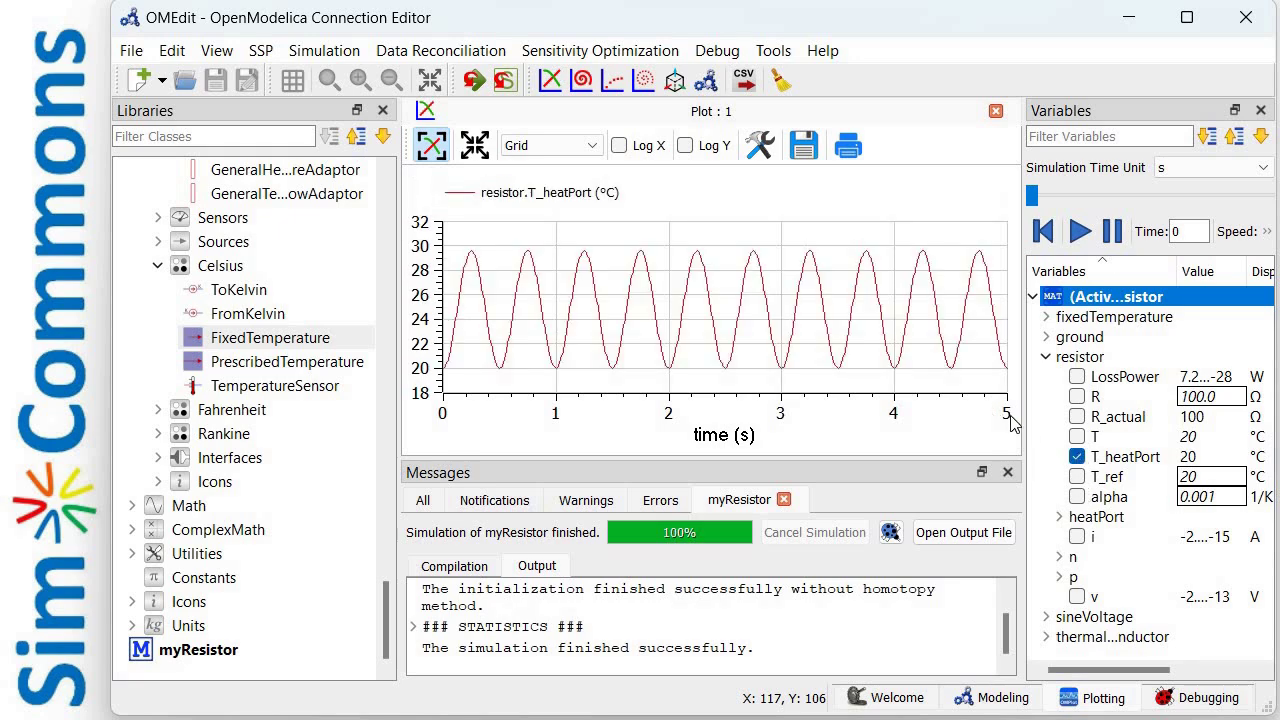
Step: Add a HeatCapacitor from the Thermal HeatTransfer components to the myResistor diagram, below the fixed temperature component
{"action": "left_click", "coordinate": [1005, 700]}
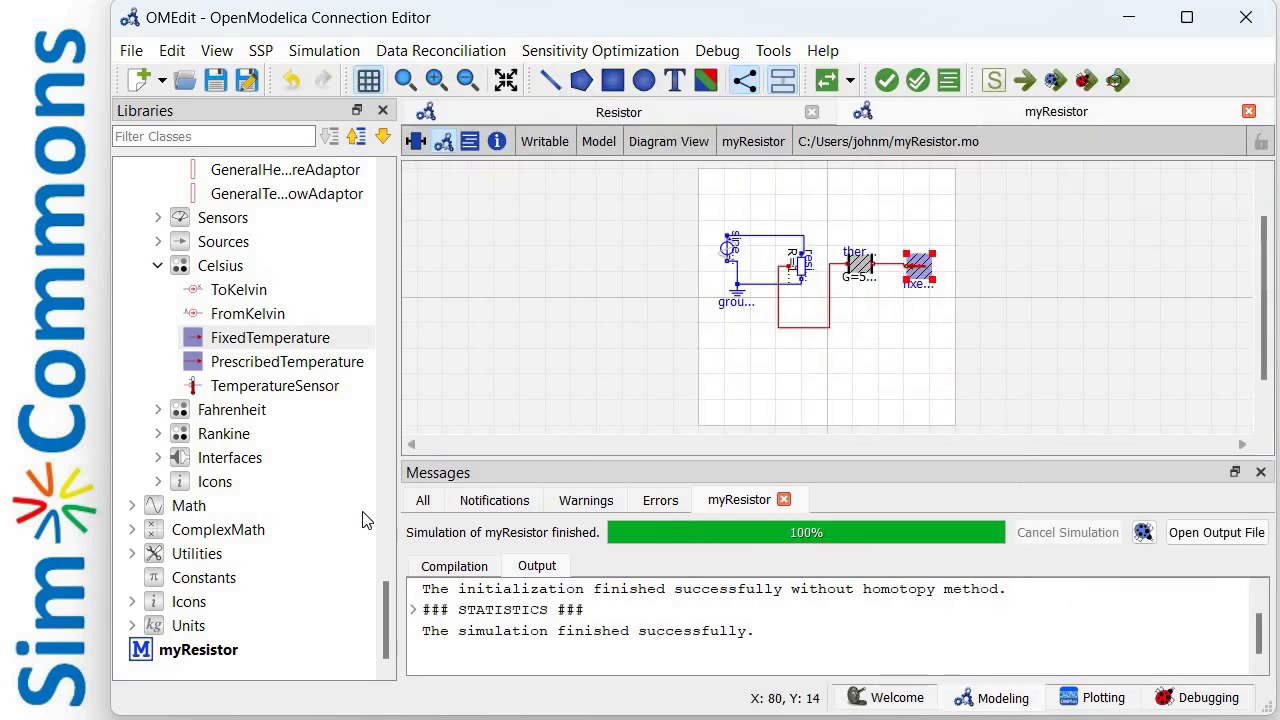
{"action": "scroll", "coordinate": [254, 506], "scroll_direction": "up", "scroll_amount": 2}
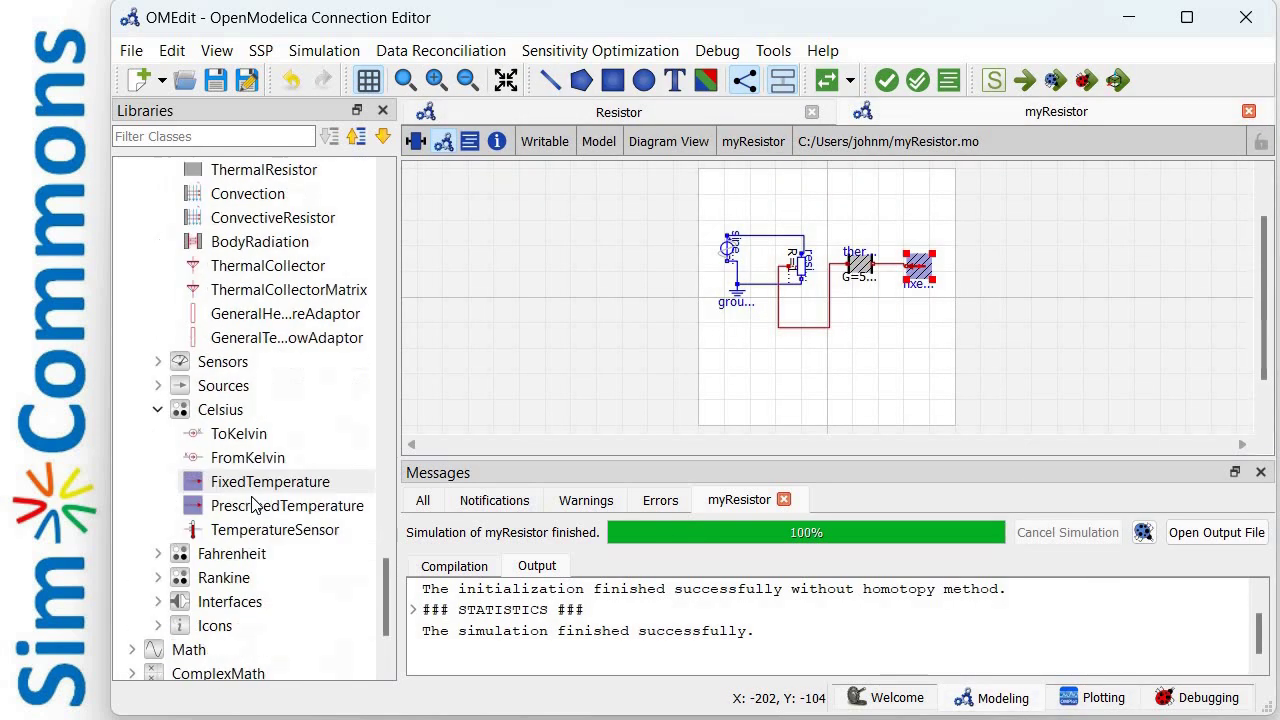
{"action": "scroll", "coordinate": [254, 506], "scroll_direction": "down", "scroll_amount": 1}
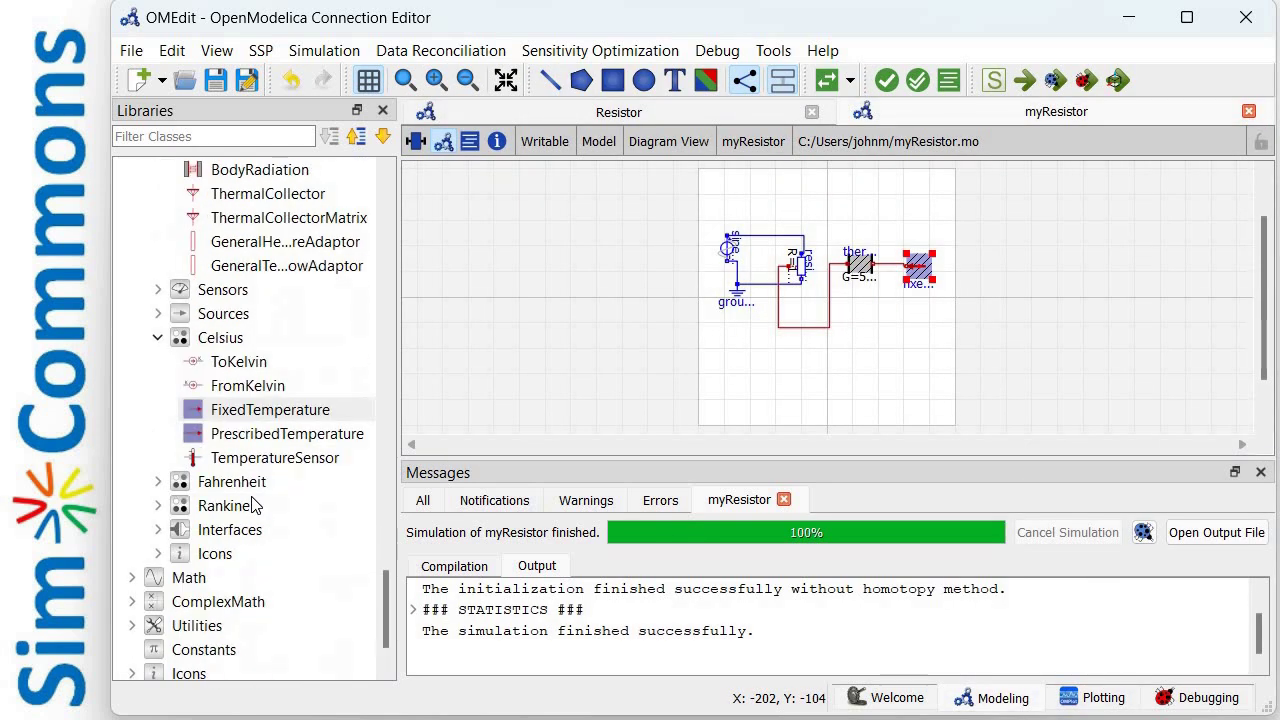
{"action": "left_click", "coordinate": [160, 339]}
{"action": "scroll", "coordinate": [260, 350], "scroll_direction": "up", "scroll_amount": 4}
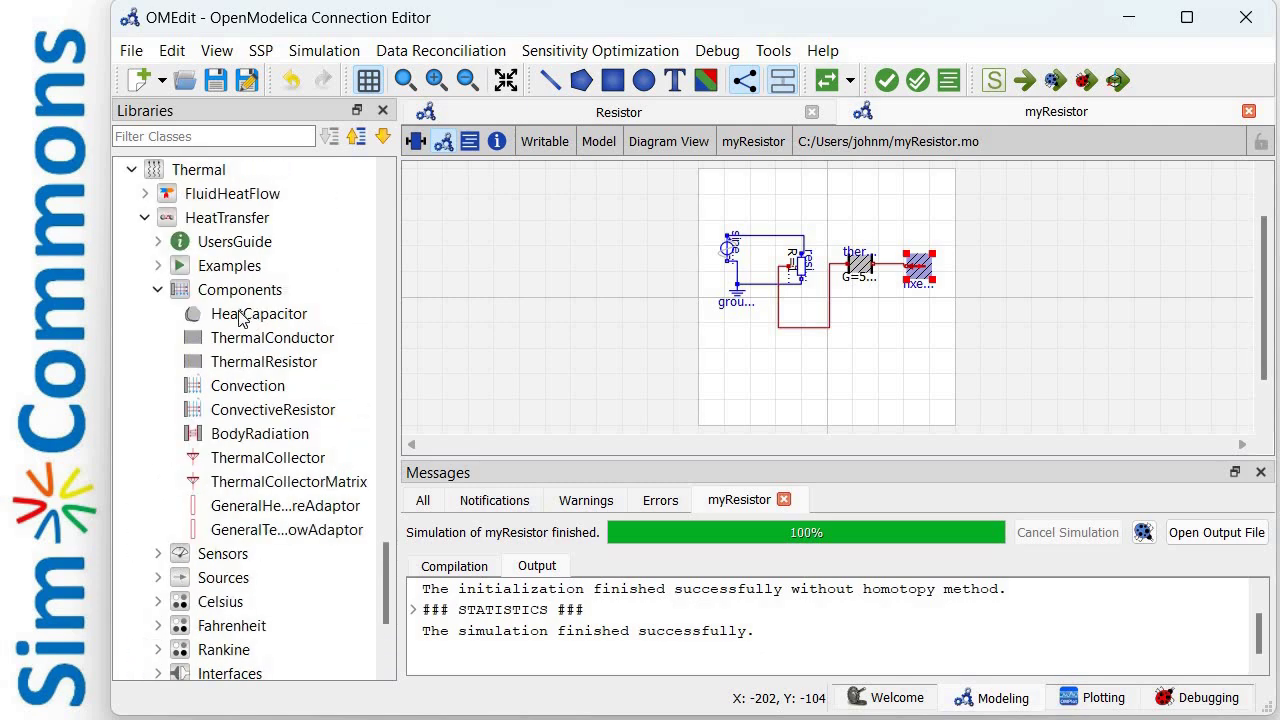
{"action": "left_click_drag", "start_coordinate": [240, 316], "coordinate": [925, 355]}
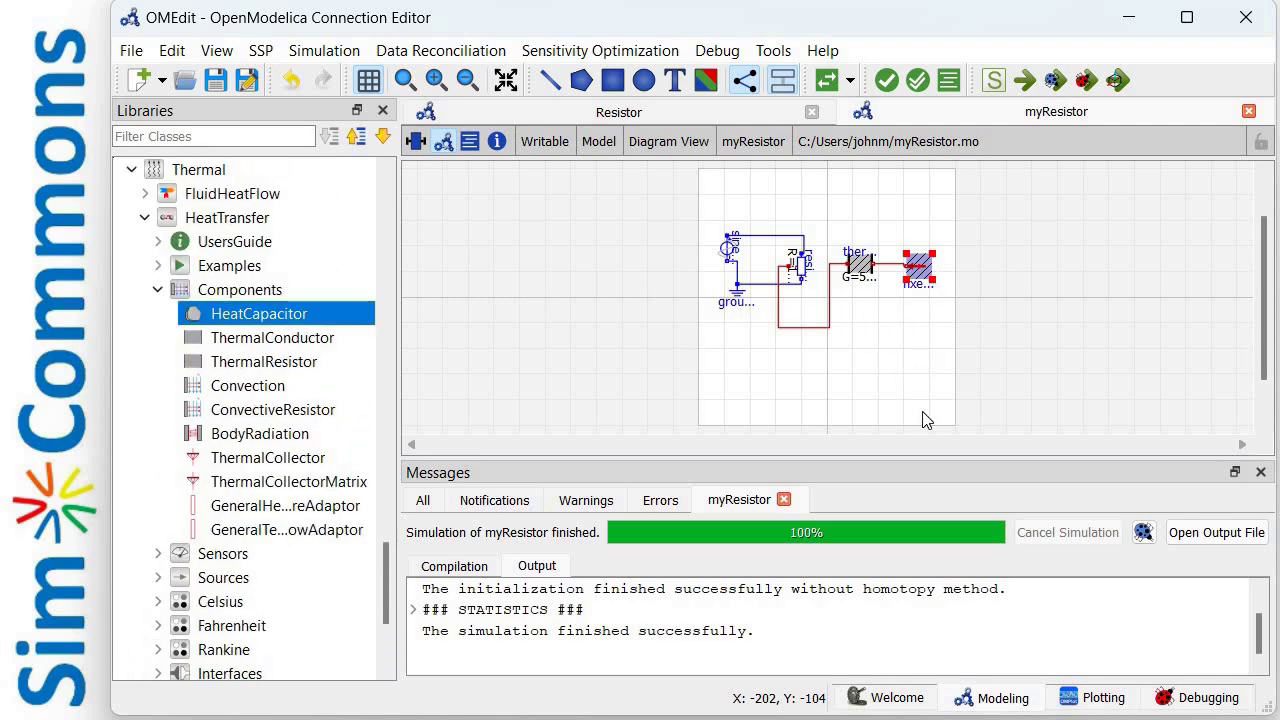
{"action": "left_click", "coordinate": [838, 404]}
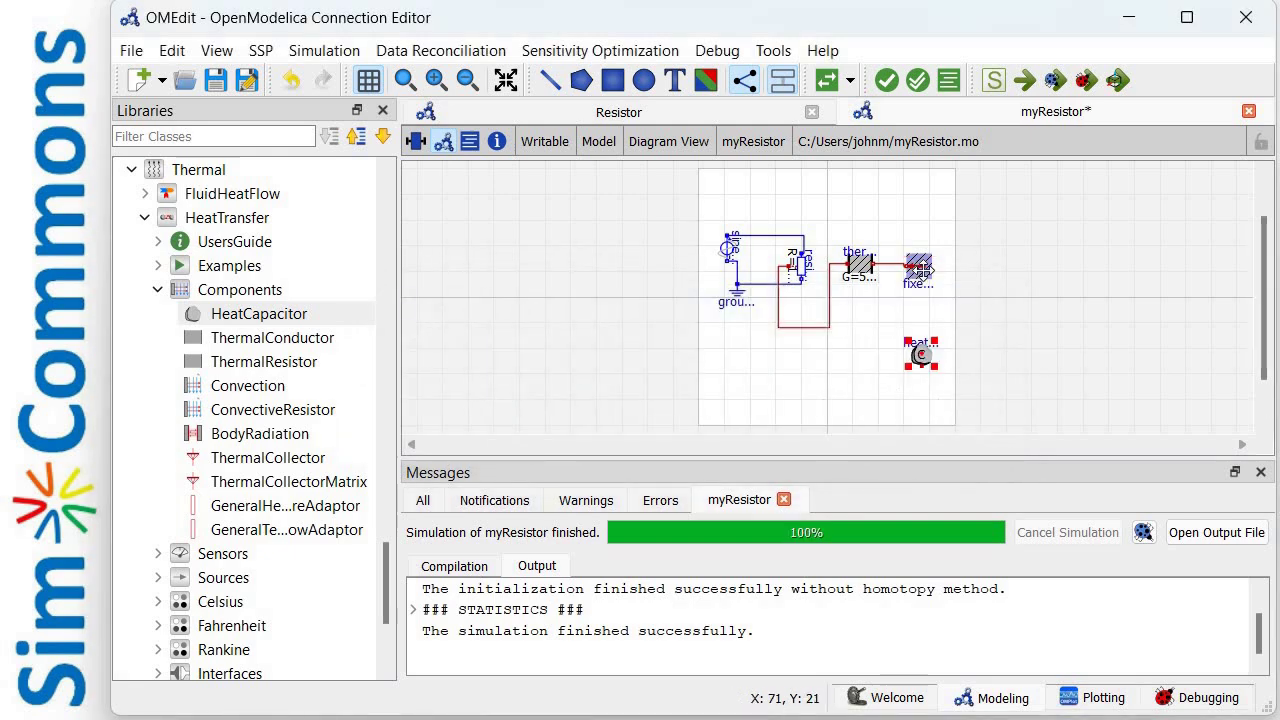
Step: Delete the fixed temperature component and connect the thermal conductor's free port to the heat capacitor's port instead
{"action": "left_click", "coordinate": [924, 270]}
{"action": "key", "text": "Delete"}
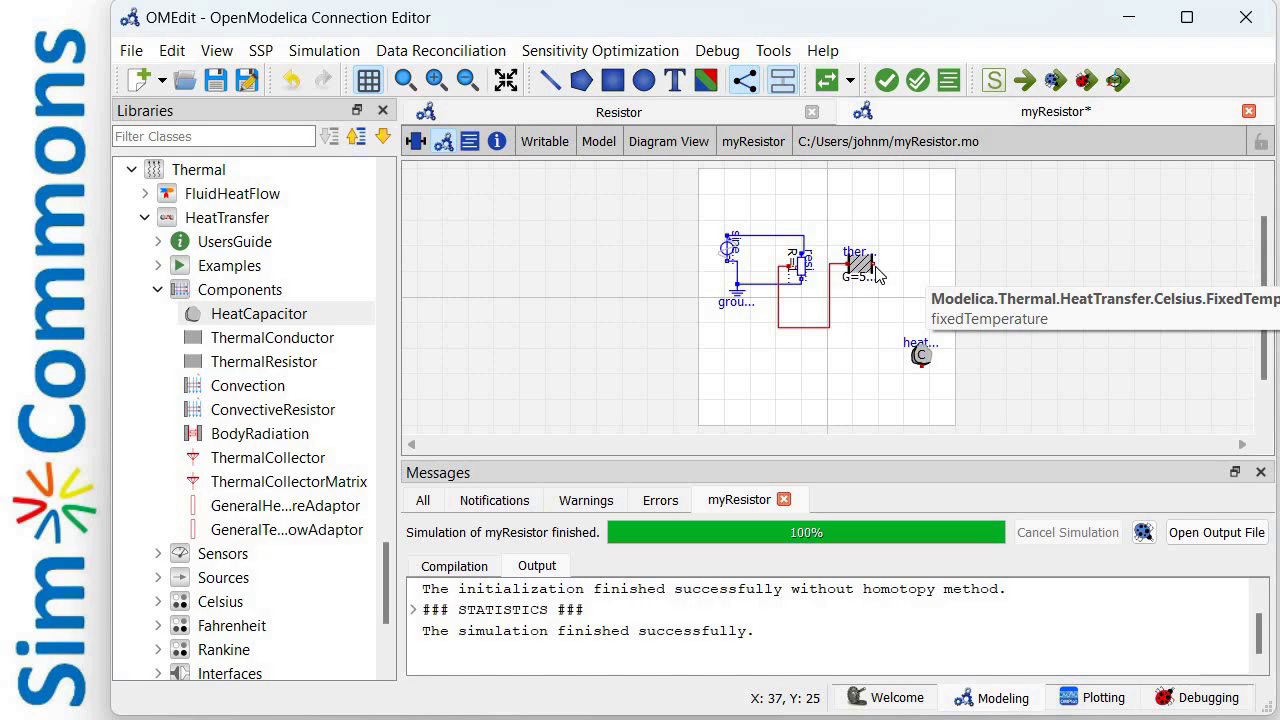
{"action": "left_click_drag", "start_coordinate": [873, 264], "coordinate": [921, 364]}
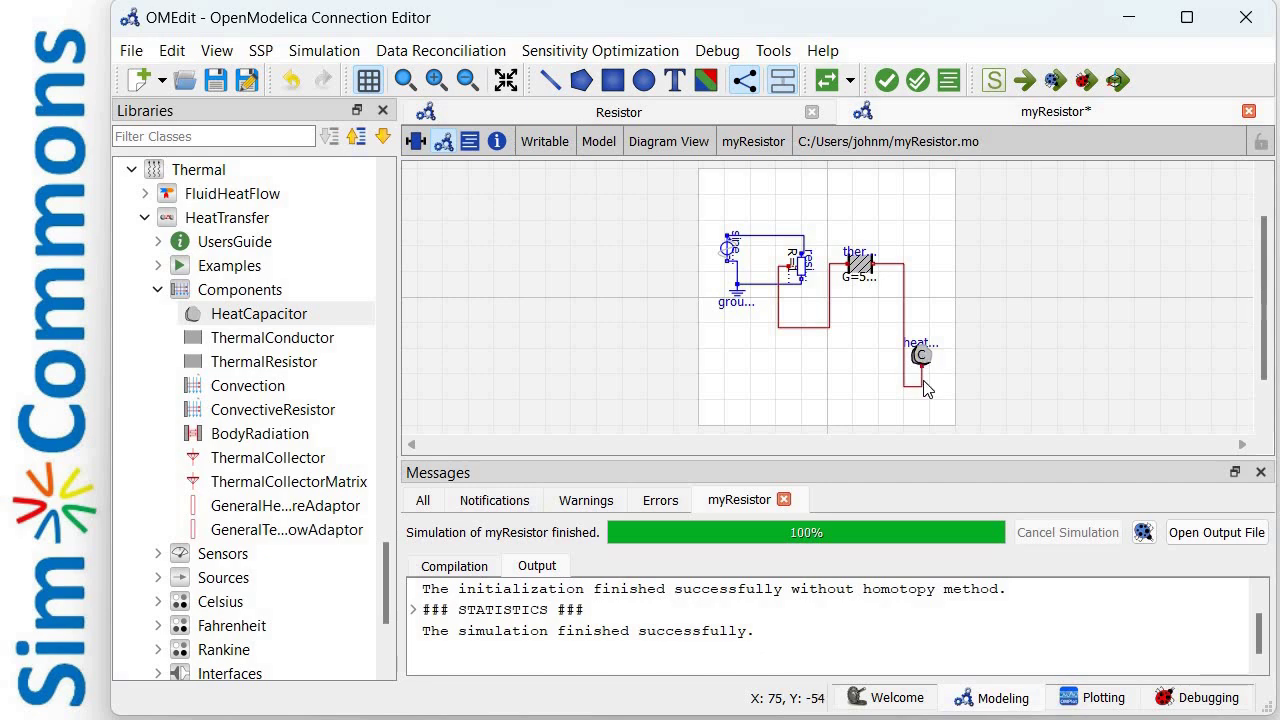
Step: Set the heat capacitor's heat capacity C to 11 J/K
{"action": "double_click", "coordinate": [920, 358]}
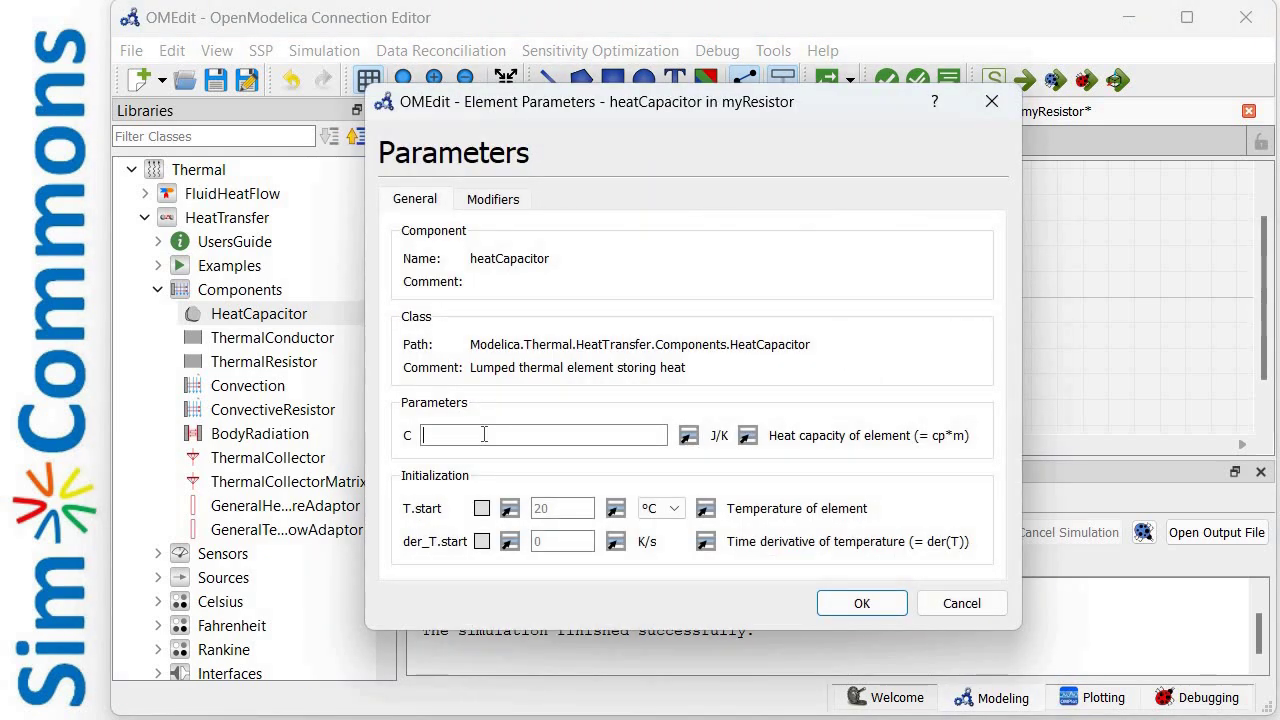
{"action": "type", "text": "11"}
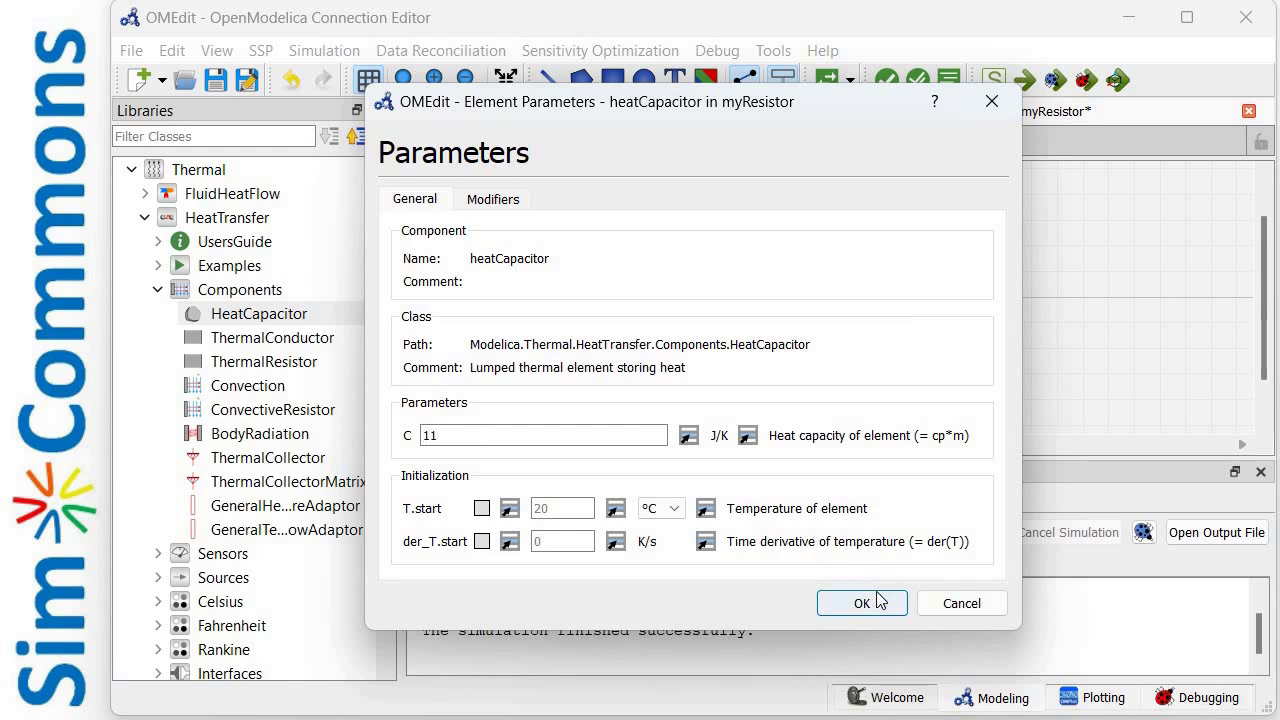
{"action": "left_click", "coordinate": [878, 600]}
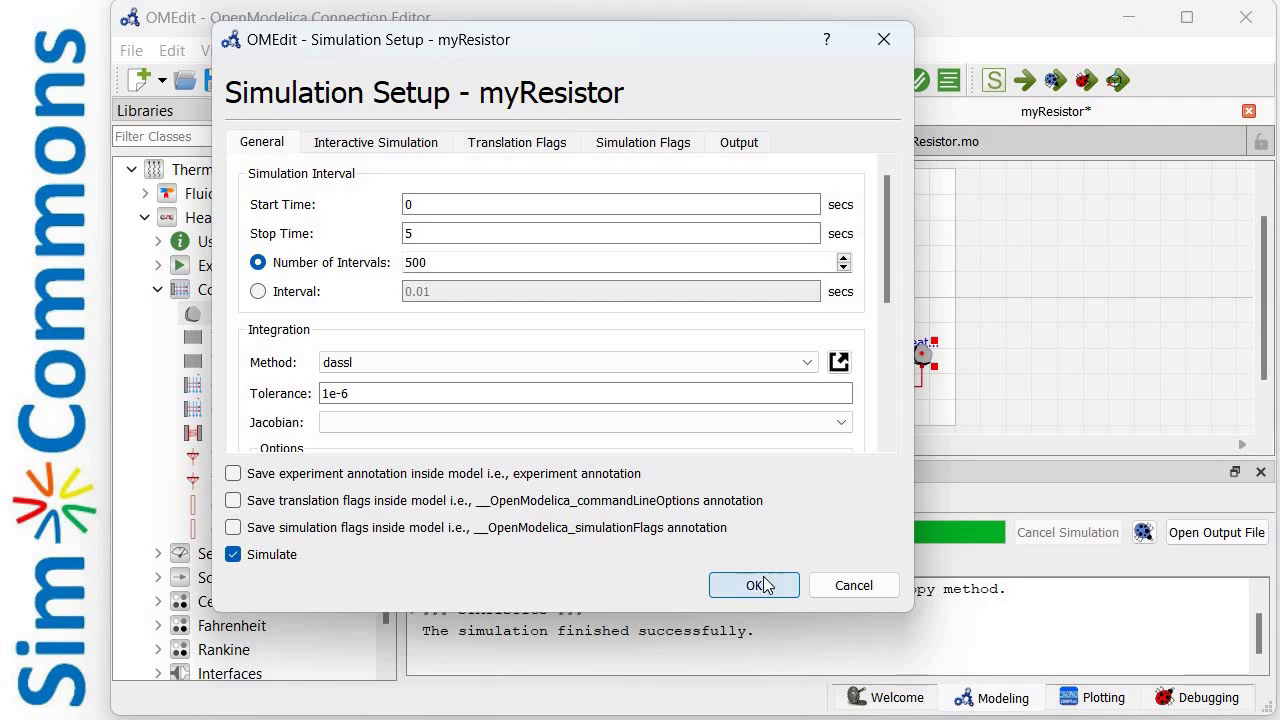
Step: Simulate the modified myResistor model from 0 to 5 s with 500 intervals
{"action": "left_click", "coordinate": [752, 583]}
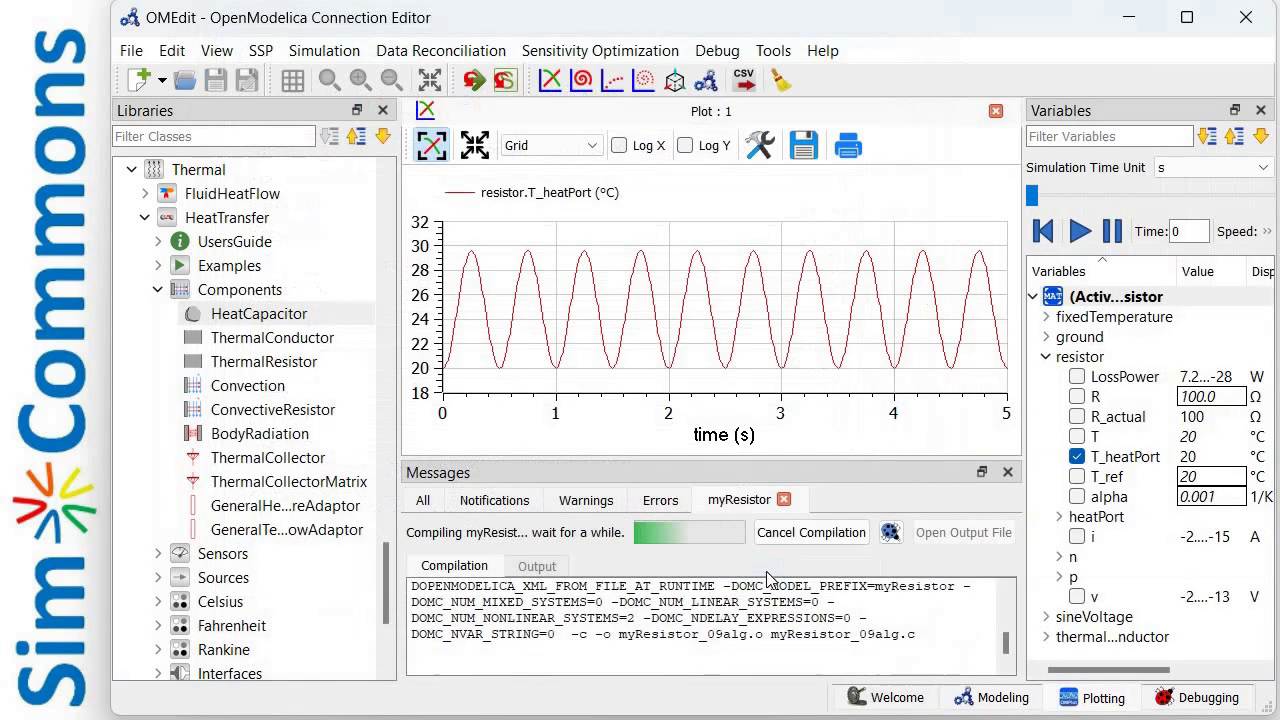